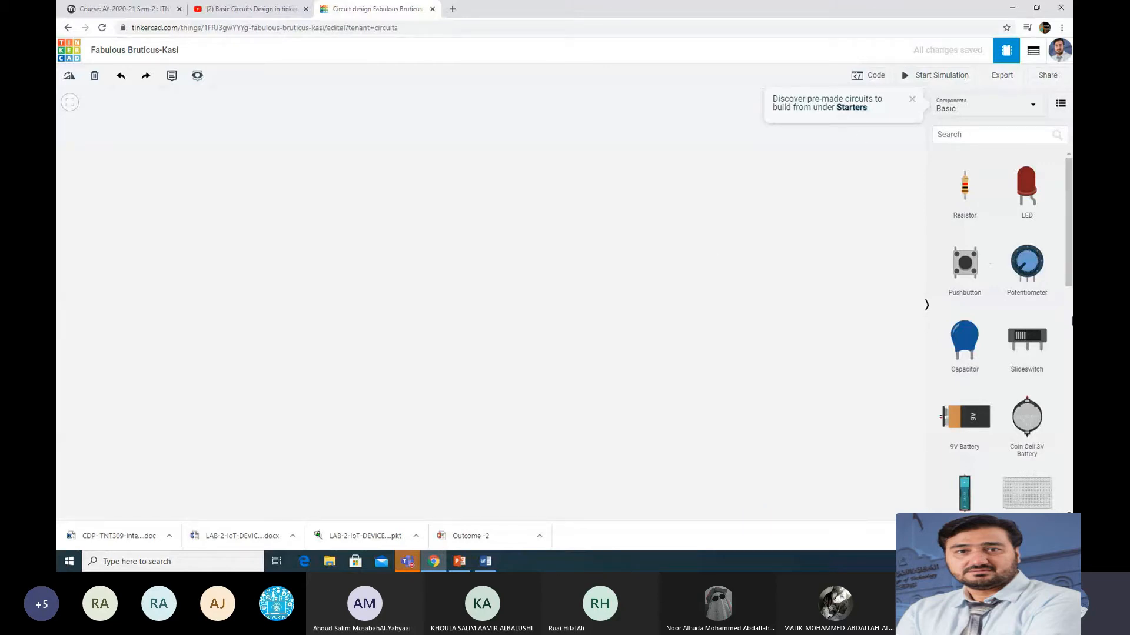
# - Place a 9V battery on the canvas and rotate it 90° clockwise so its leads point up
pyautogui.moveTo(964, 418); pyautogui.dragTo(365, 297)
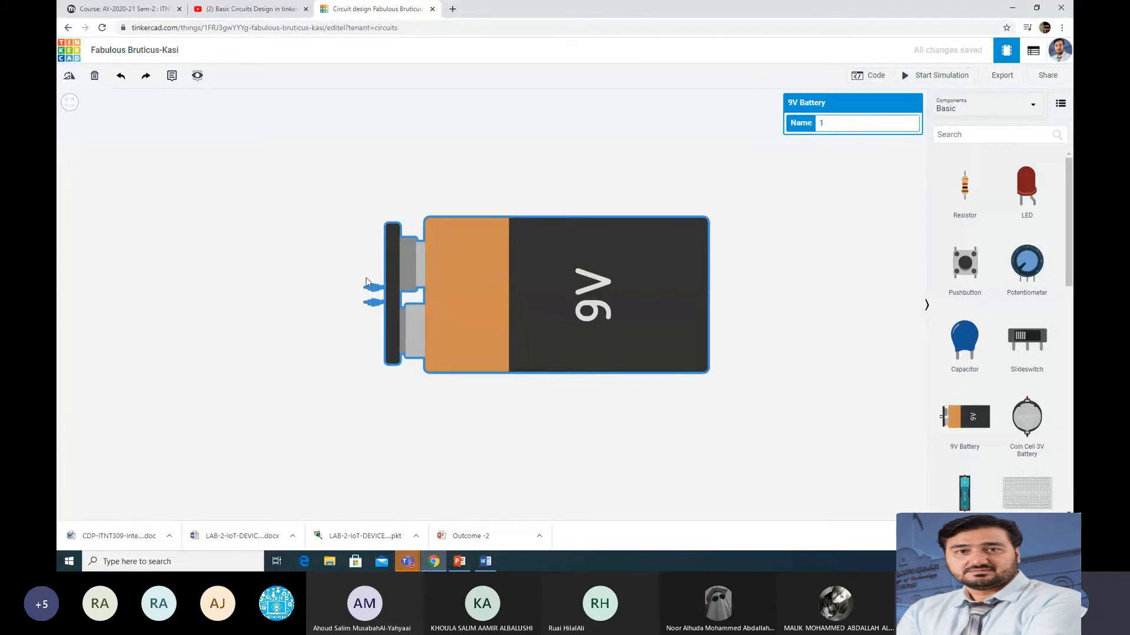
pyautogui.press('r')
pyautogui.press('r')
pyautogui.press('r')
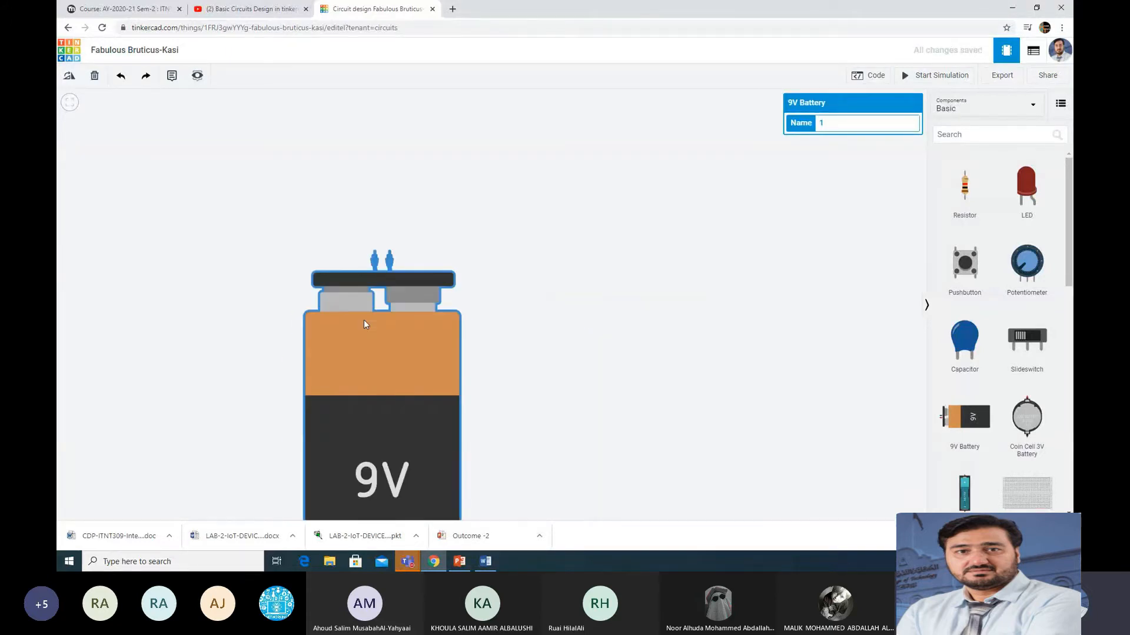
pyautogui.click(558, 246)
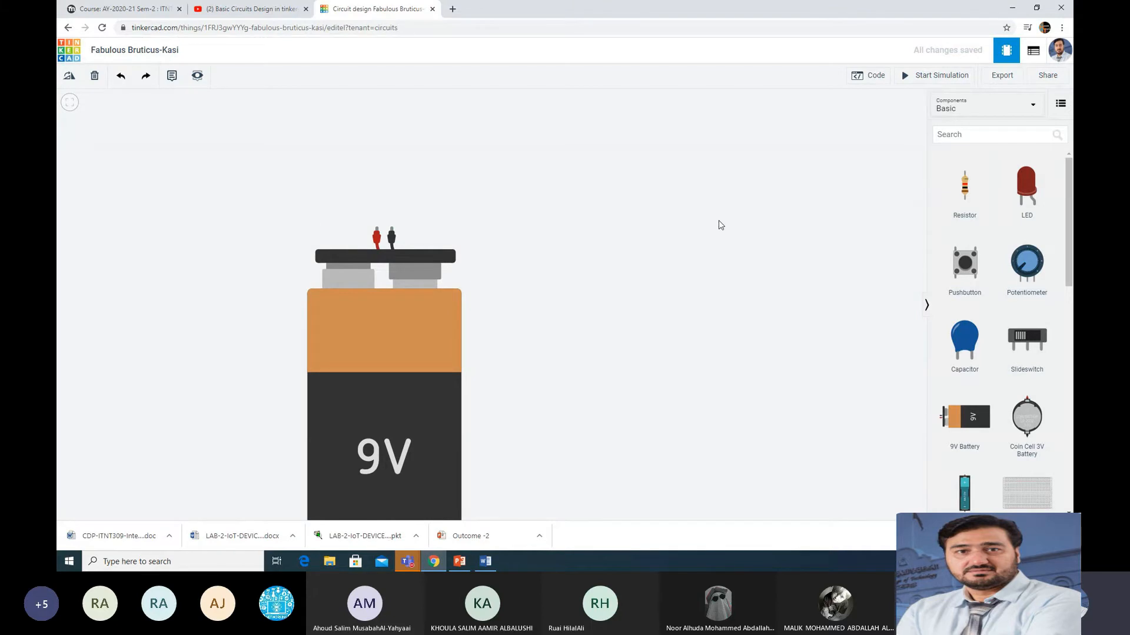
# - Find the light bulb by searching for "bulb" and place it directly above the battery's leads
pyautogui.scroll(-5, 990, 274)
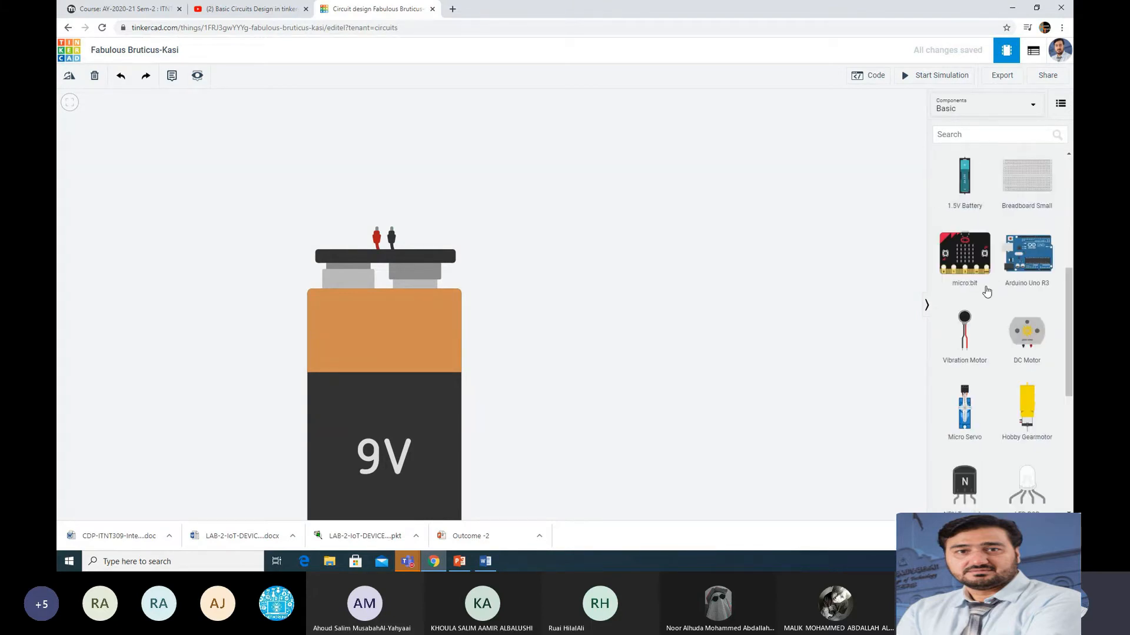
pyautogui.scroll(5, 994, 235)
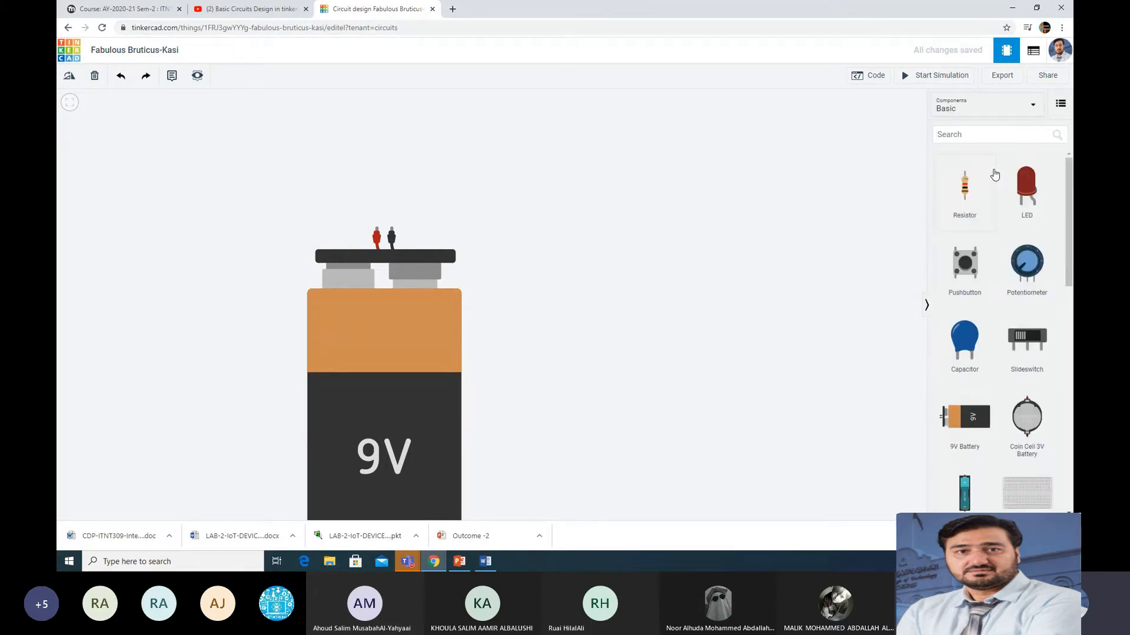
pyautogui.click(985, 137)
pyautogui.write('bulb')
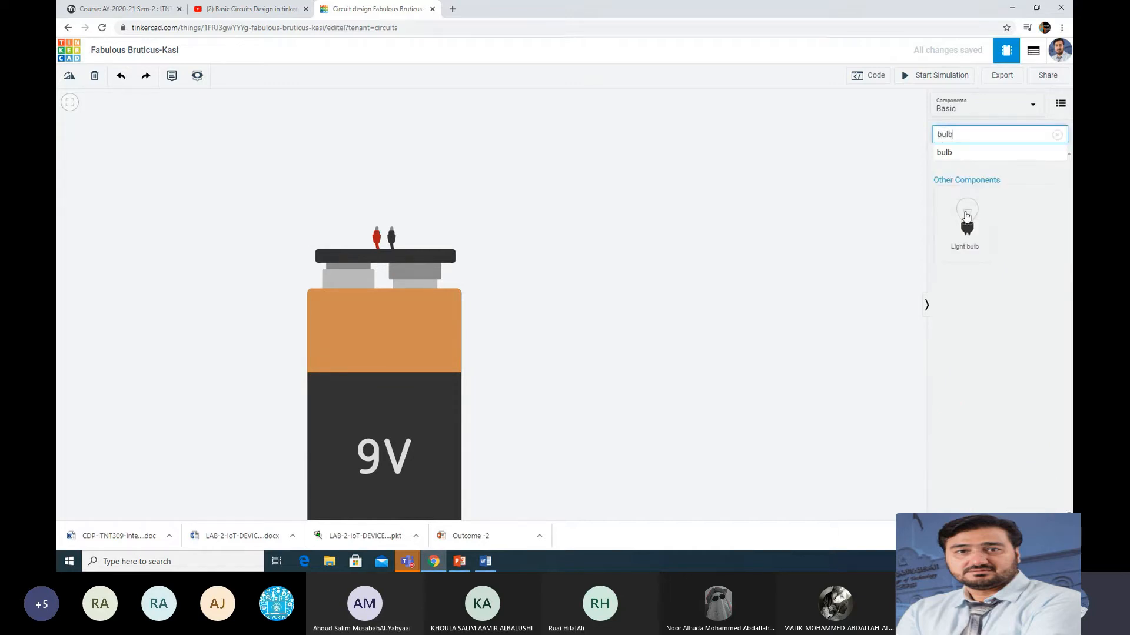
pyautogui.moveTo(967, 217); pyautogui.dragTo(391, 170)
pyautogui.scroll(-3, 487, 216)
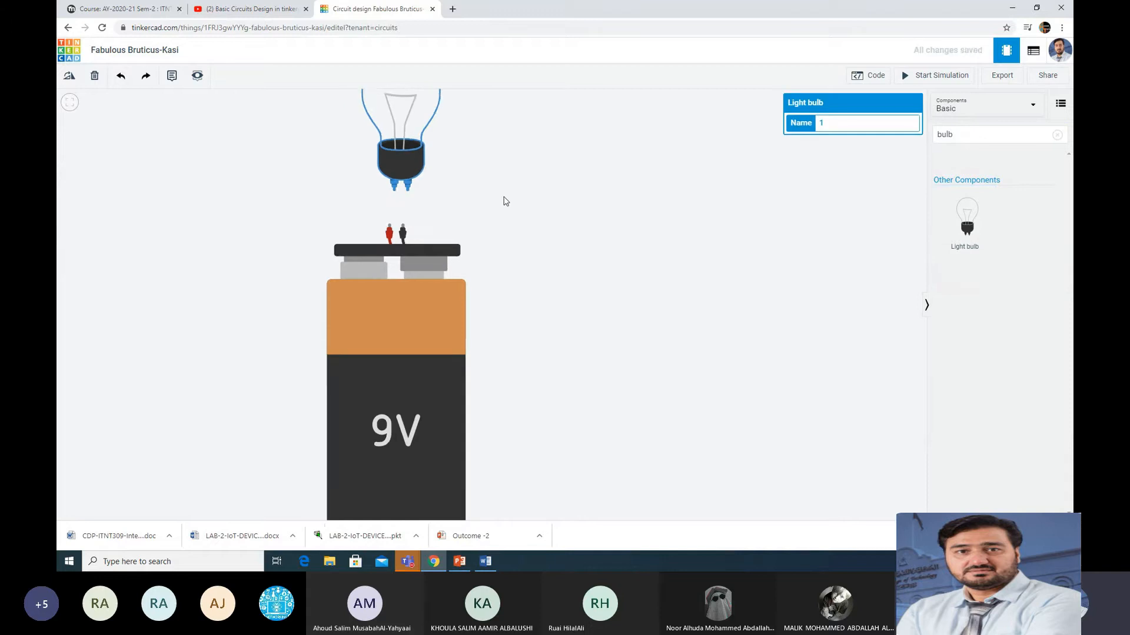
# - Wire the battery's positive lead to the bulb's nearest terminal and colour the wire black
pyautogui.click(428, 219)
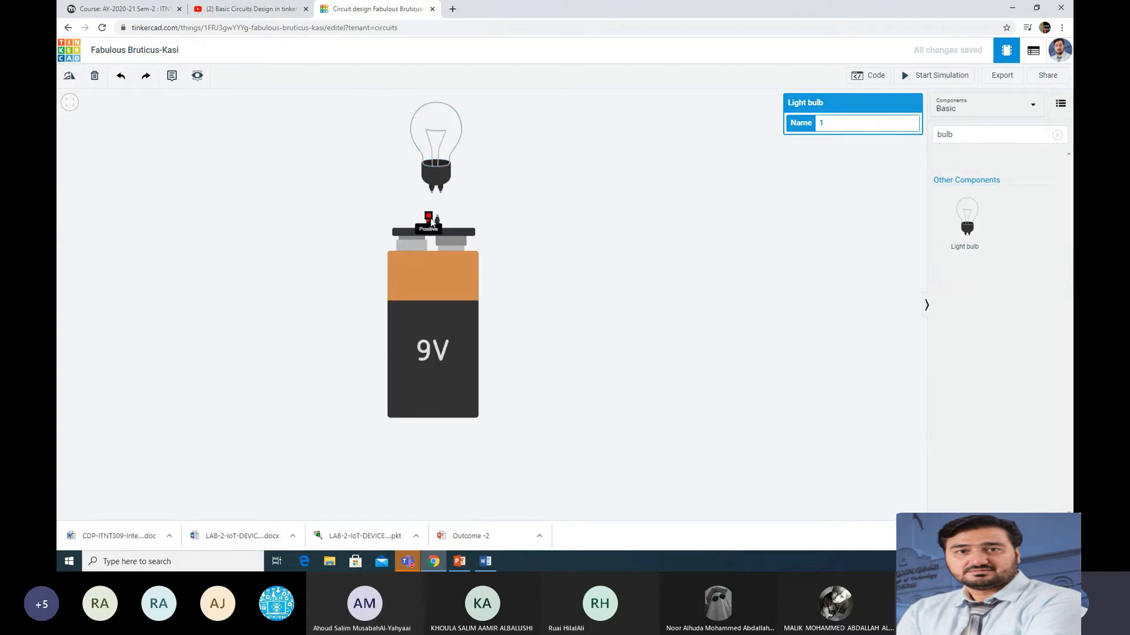
pyautogui.click(432, 192)
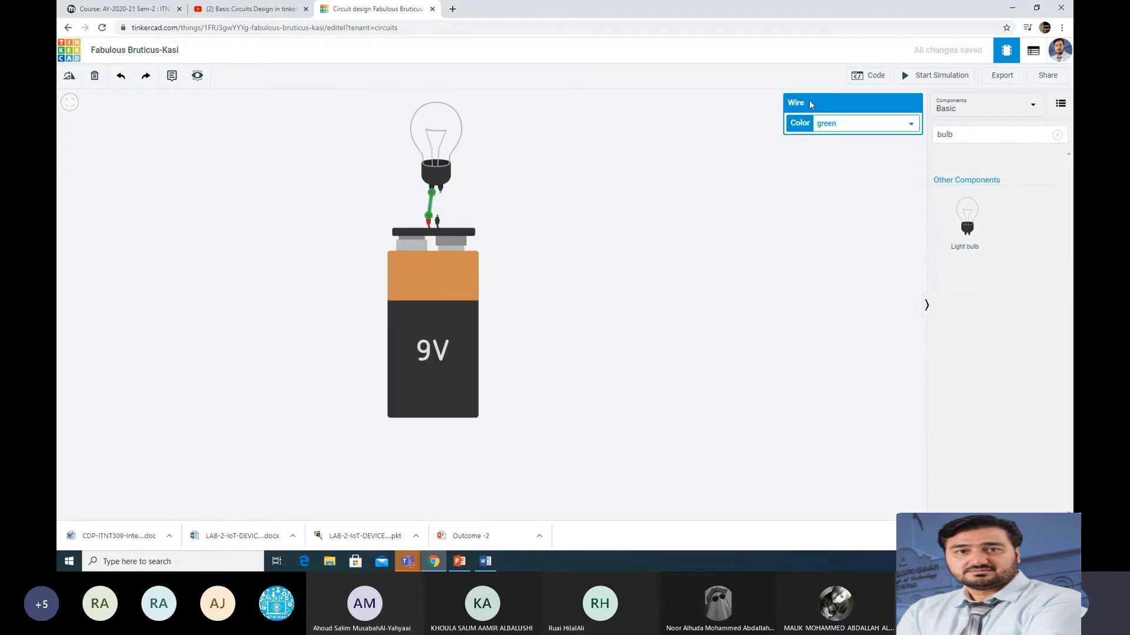
pyautogui.click(838, 125)
pyautogui.click(826, 136)
# - Wire the battery's negative lead to the bulb's other terminal and colour the wire red
pyautogui.click(437, 221)
pyautogui.click(440, 192)
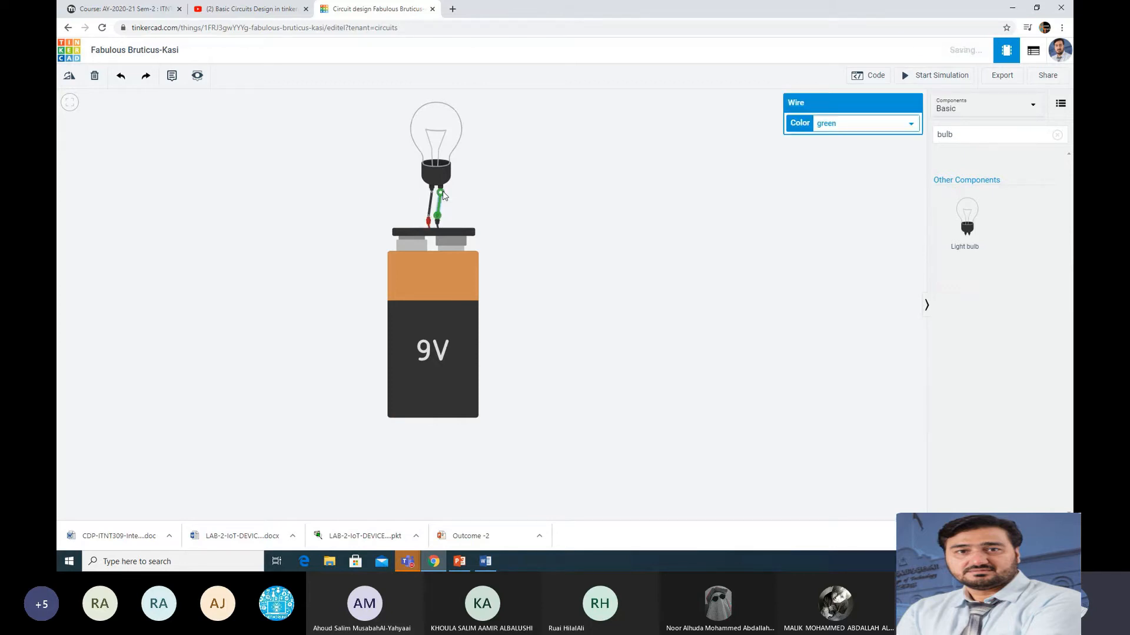
pyautogui.click(860, 129)
pyautogui.click(822, 146)
pyautogui.click(826, 148)
# - Run the simulation to check whether the bulb lights, and stop it
pyautogui.click(942, 77)
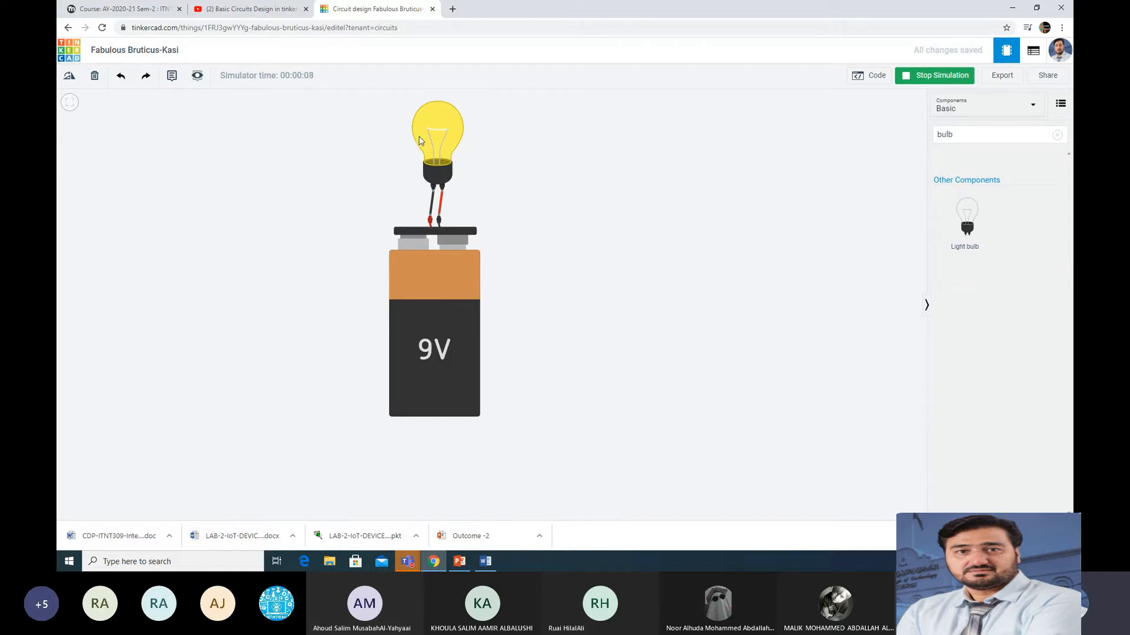
pyautogui.click(922, 78)
# - Move the light bulb away from the battery and delete it
pyautogui.moveTo(445, 144); pyautogui.dragTo(609, 185)
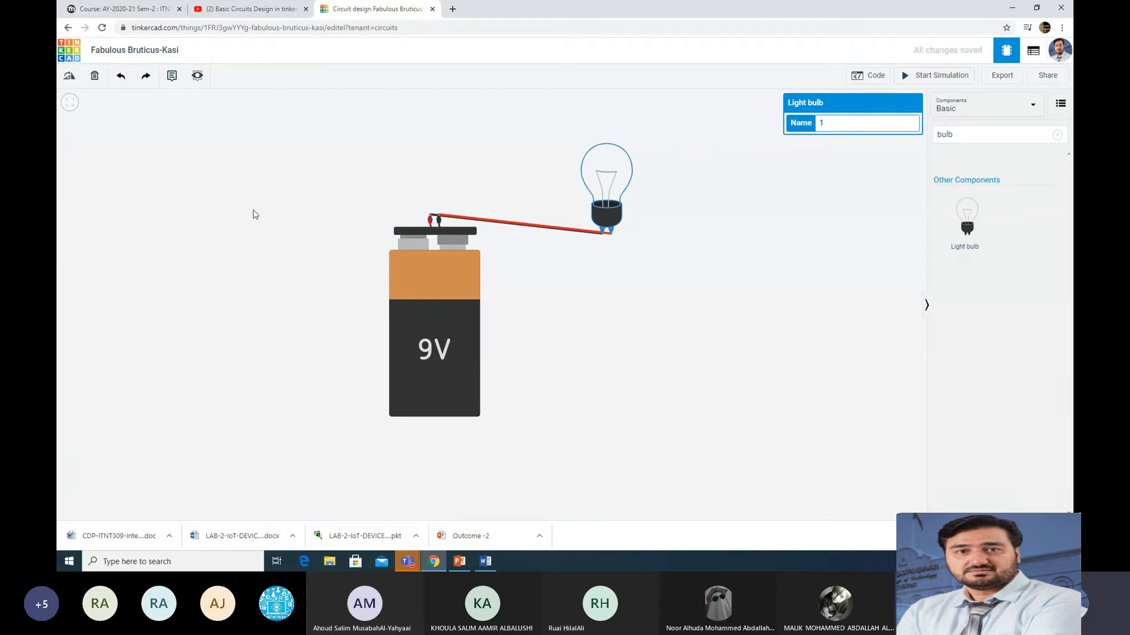
pyautogui.click(94, 75)
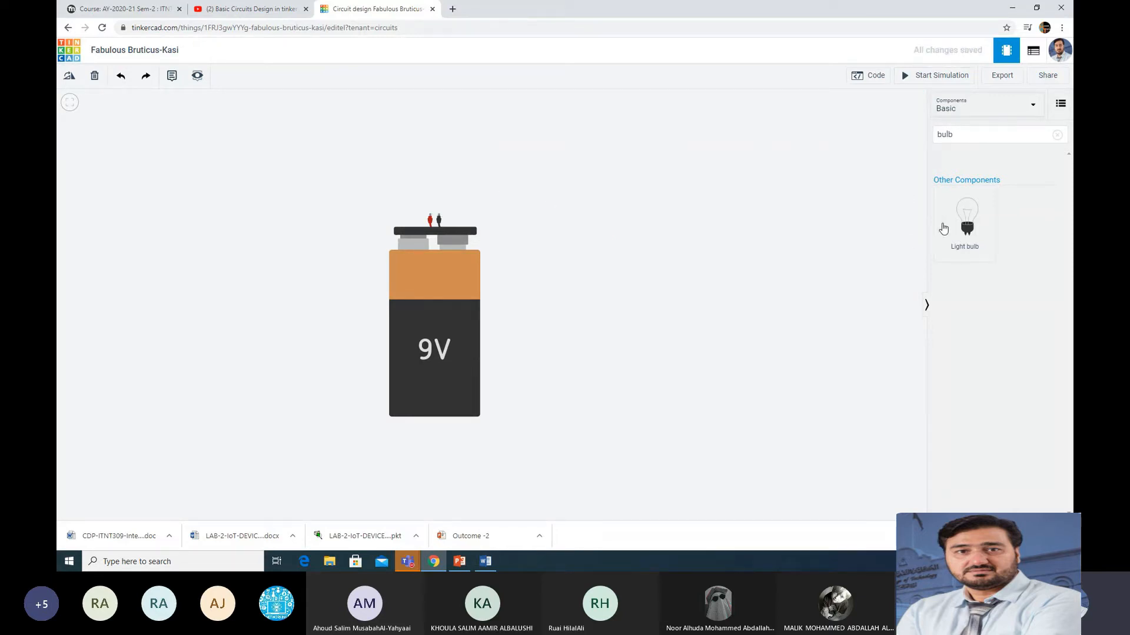
# - List all components in the library and move the battery down and right to free space
pyautogui.click(987, 109)
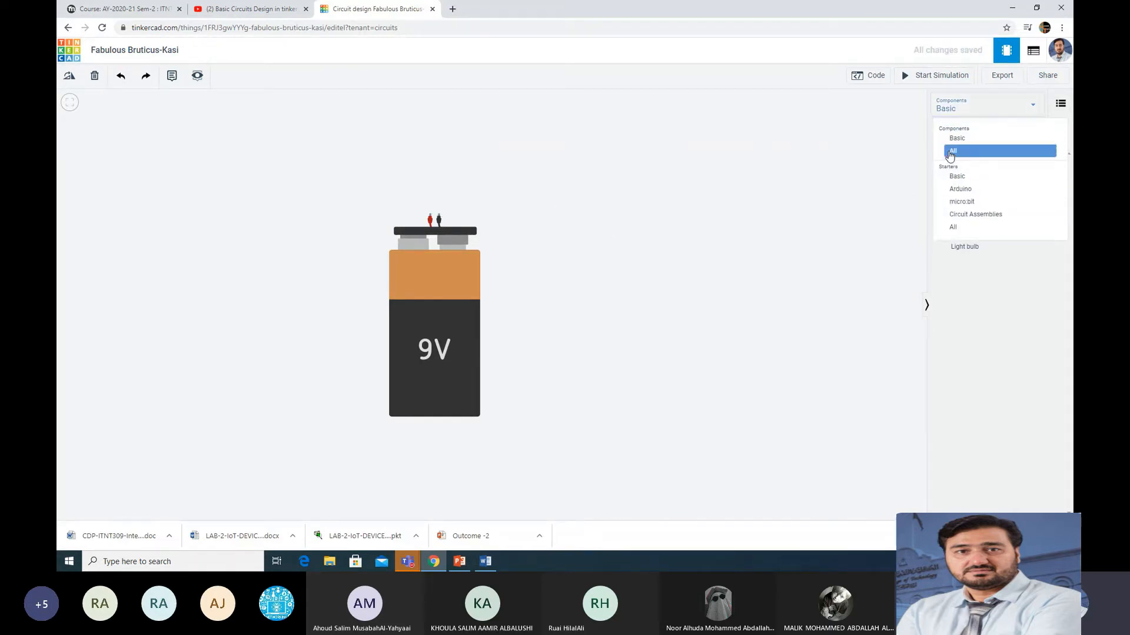
pyautogui.click(948, 152)
pyautogui.moveTo(428, 297); pyautogui.dragTo(611, 392)
# - Search the components for a breadboard and place a Breadboard Small on the canvas, discarding the stray wire started on it
pyautogui.click(965, 134)
pyautogui.write('bread')
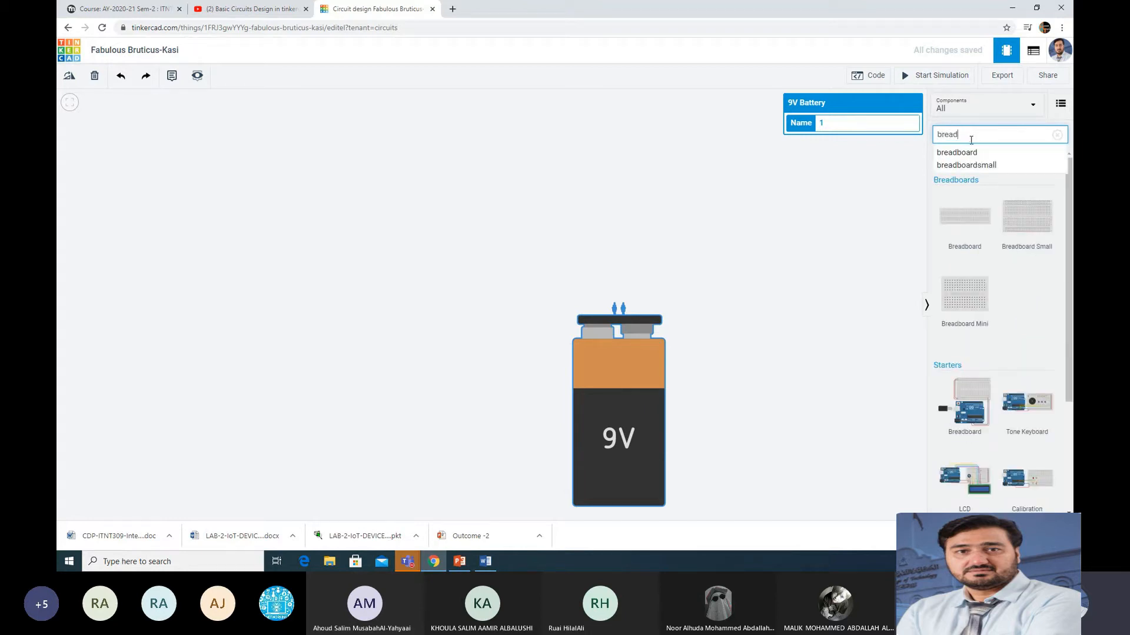
pyautogui.click(965, 166)
pyautogui.click(1018, 135)
pyautogui.press('BackSpace')
pyautogui.press('BackSpace')
pyautogui.press('BackSpace')
pyautogui.press('BackSpace')
pyautogui.press('BackSpace')
pyautogui.press('BackSpace')
pyautogui.moveTo(1026, 230); pyautogui.dragTo(405, 230)
pyautogui.click(425, 221)
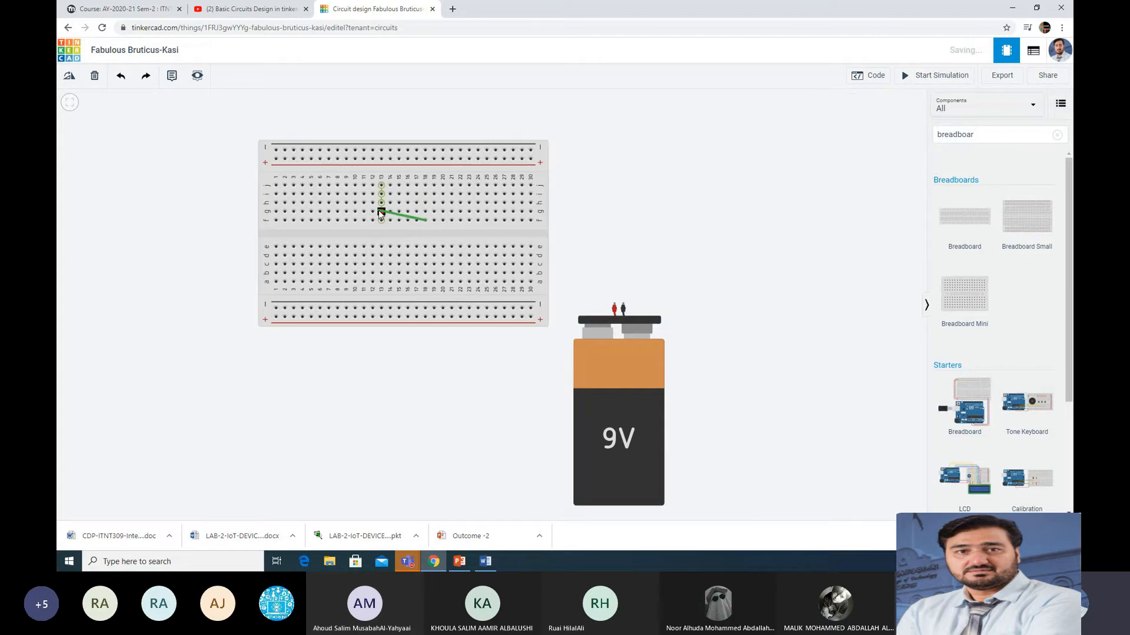
pyautogui.press('Escape')
# - Rotate the small breadboard 90° clockwise and move it to the left of the battery
pyautogui.click(260, 176)
pyautogui.press('r')
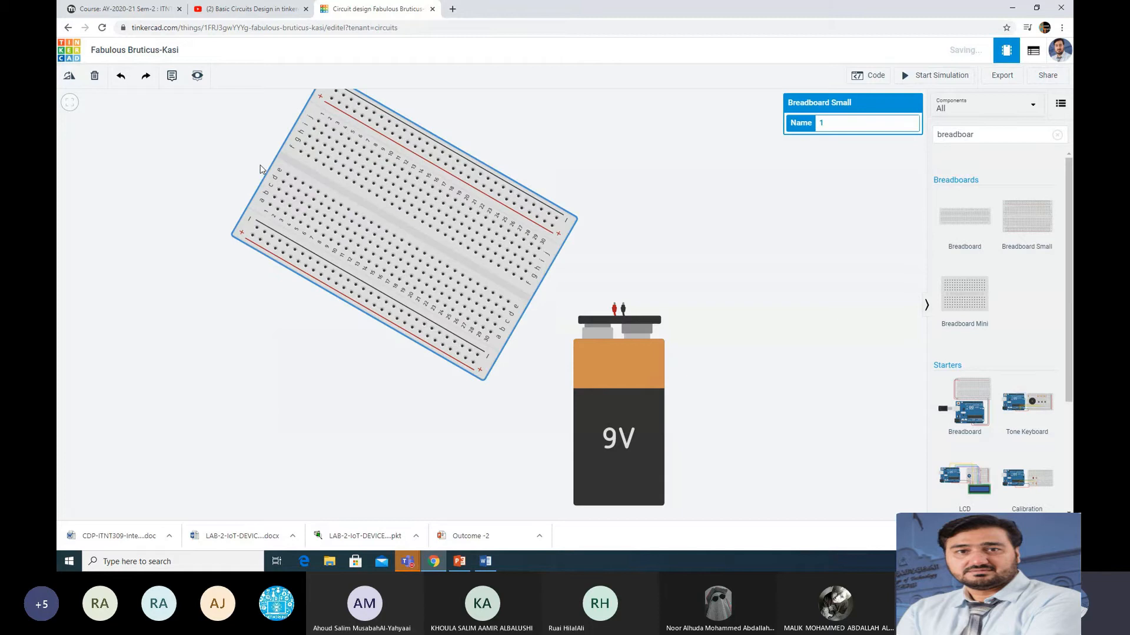
pyautogui.press('r')
pyautogui.press('r')
pyautogui.moveTo(410, 94); pyautogui.dragTo(268, 258)
# - Arrange the breadboard and the battery side by side, with their top edges roughly level
pyautogui.moveTo(643, 428); pyautogui.dragTo(605, 355)
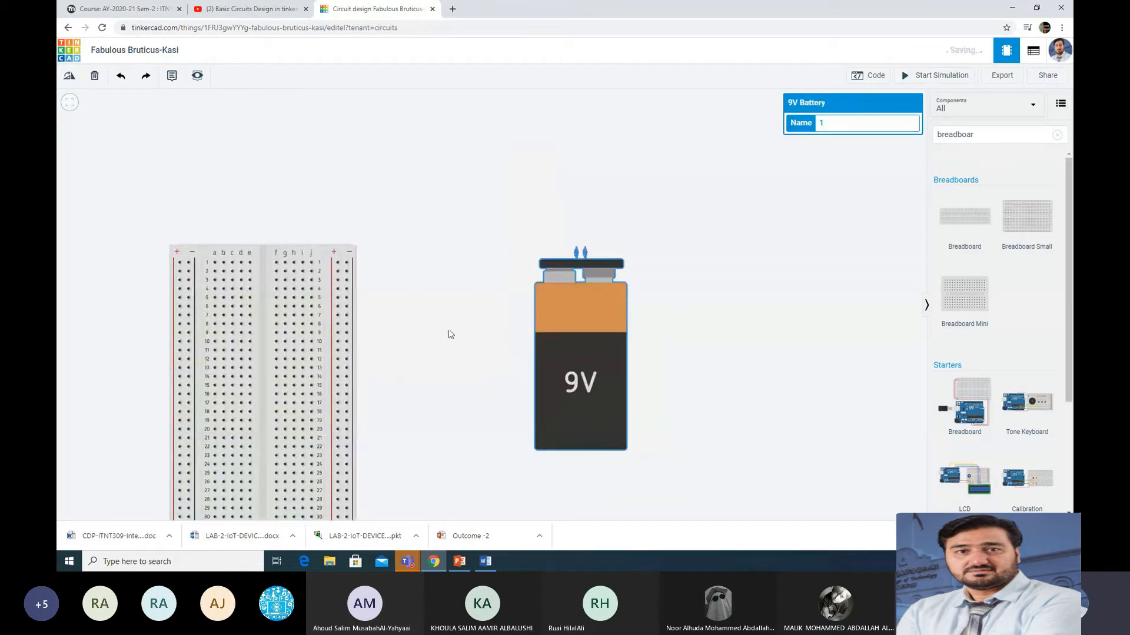
pyautogui.moveTo(261, 254); pyautogui.dragTo(286, 198)
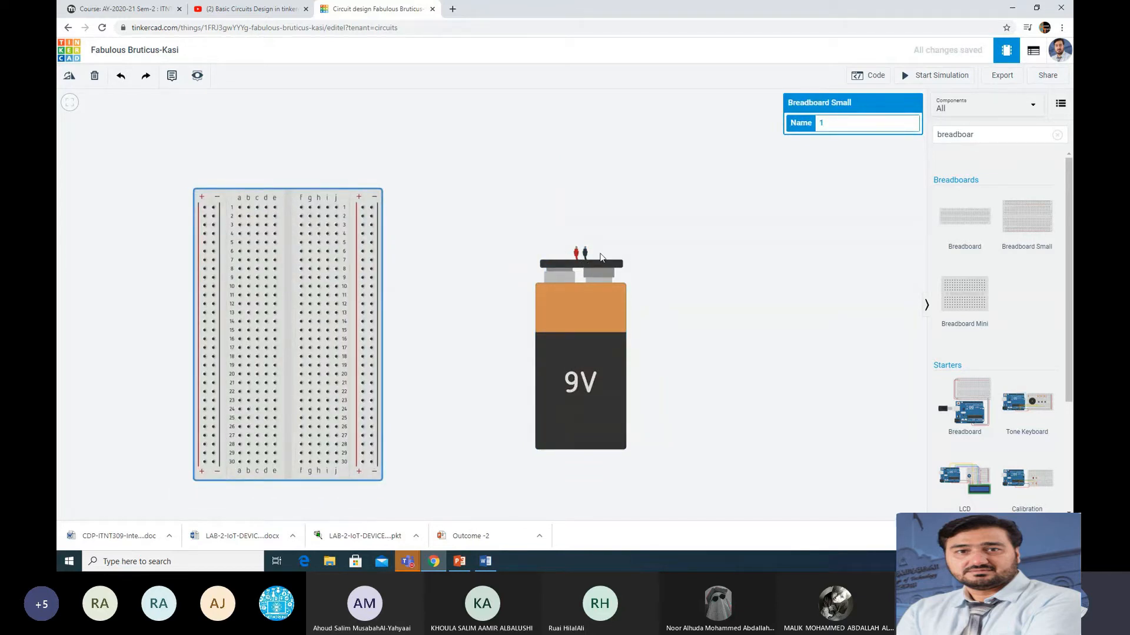
pyautogui.moveTo(277, 199)
pyautogui.mouseDown()
pyautogui.moveTo(329, 207)
pyautogui.moveTo(299, 204)
pyautogui.mouseUp()
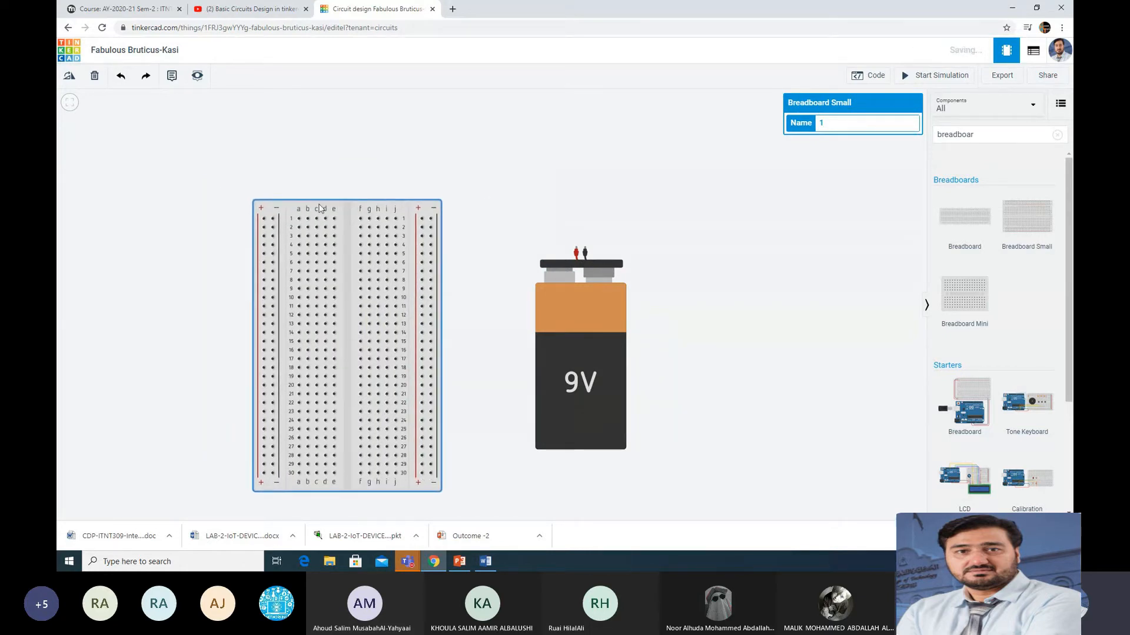
pyautogui.moveTo(595, 304); pyautogui.dragTo(603, 268)
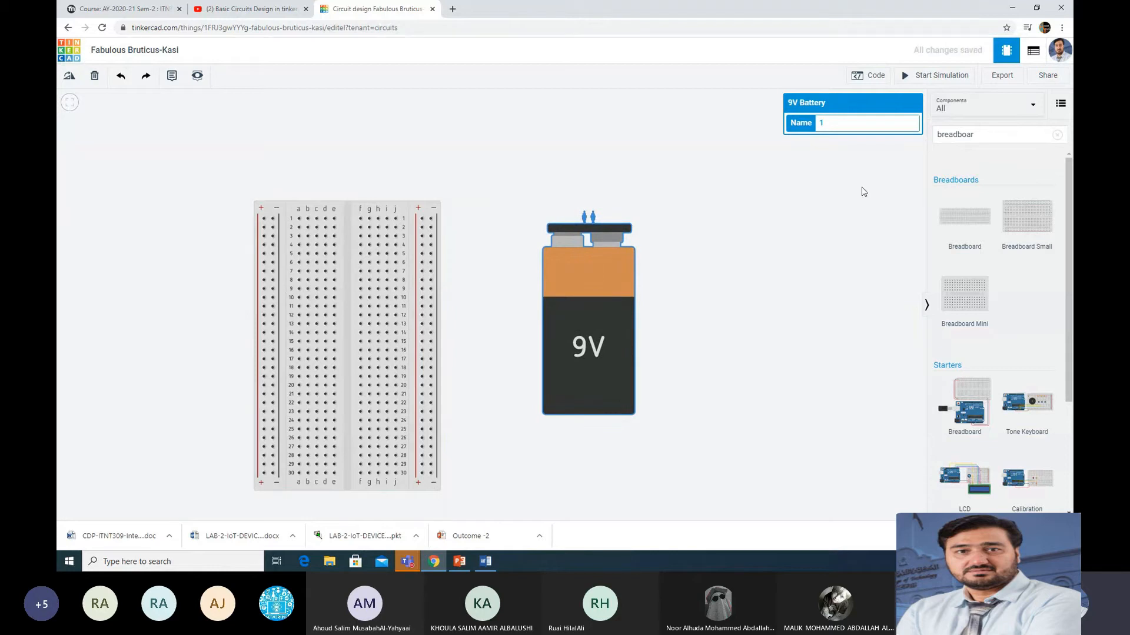
# - Delete the 9V battery from the circuit
pyautogui.click(1001, 138)
pyautogui.press('Delete')
# - Replace the component search with "led" and place a red LED above the breadboard
pyautogui.click(979, 134)
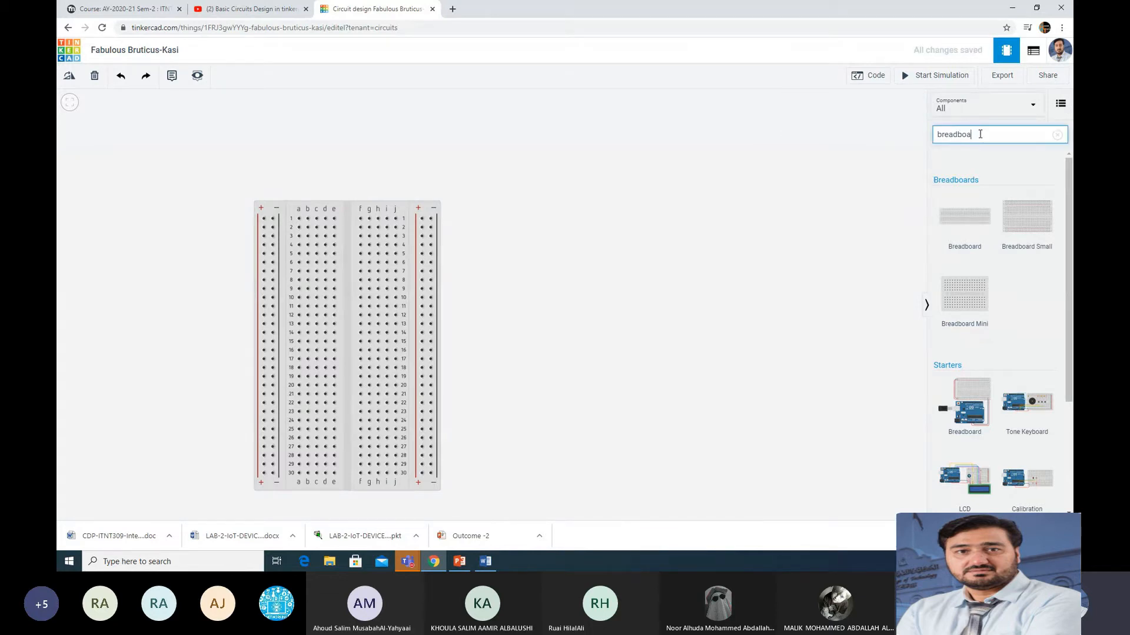
pyautogui.press('BackSpace')
pyautogui.press('BackSpace')
pyautogui.press('BackSpace')
pyautogui.press('BackSpace')
pyautogui.press('BackSpace')
pyautogui.press('BackSpace')
pyautogui.press('BackSpace')
pyautogui.press('BackSpace')
pyautogui.press('BackSpace')
pyautogui.write('led')
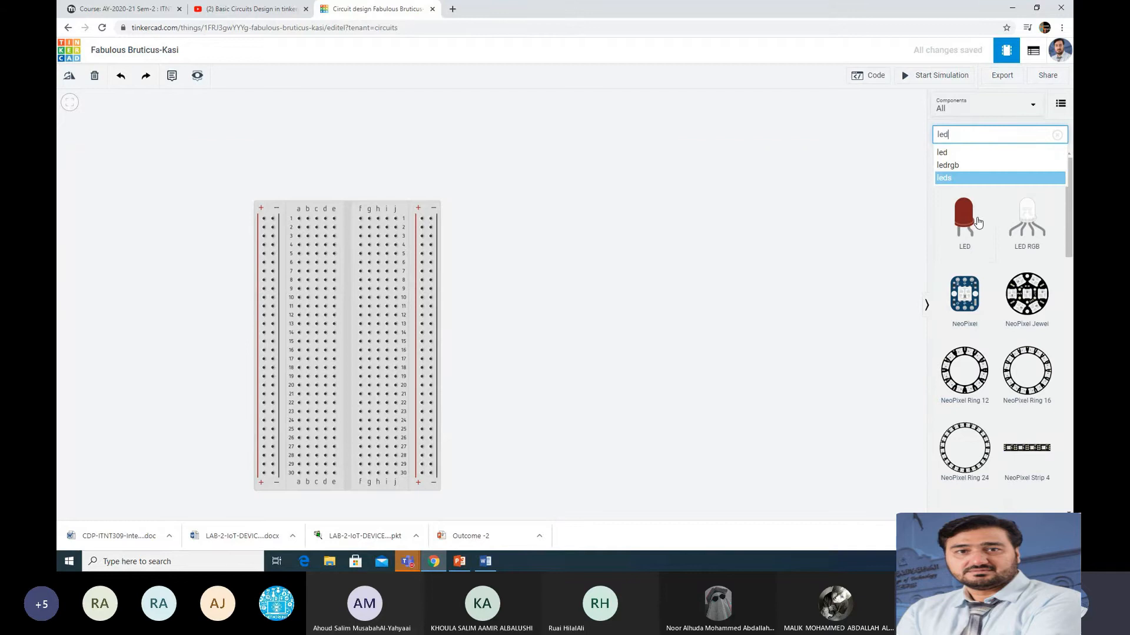
pyautogui.moveTo(977, 222); pyautogui.dragTo(400, 151)
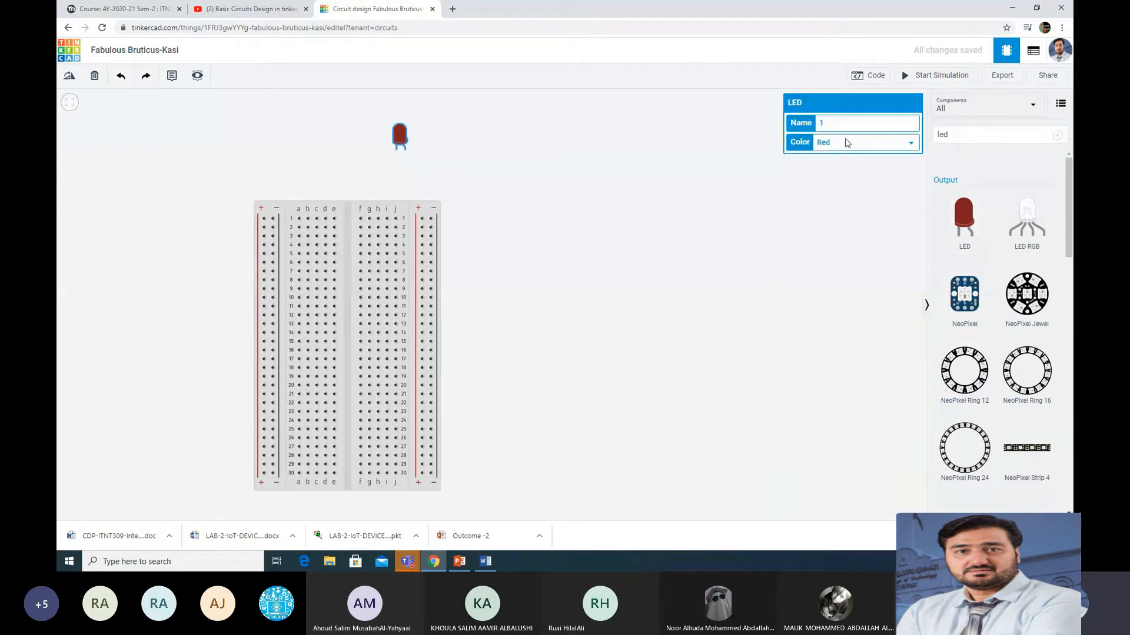
# - Rotate the LED 30° clockwise and return from the code editor to the component library
pyautogui.click(983, 137)
pyautogui.doubleClick(982, 136)
pyautogui.press('r')
pyautogui.press('e')
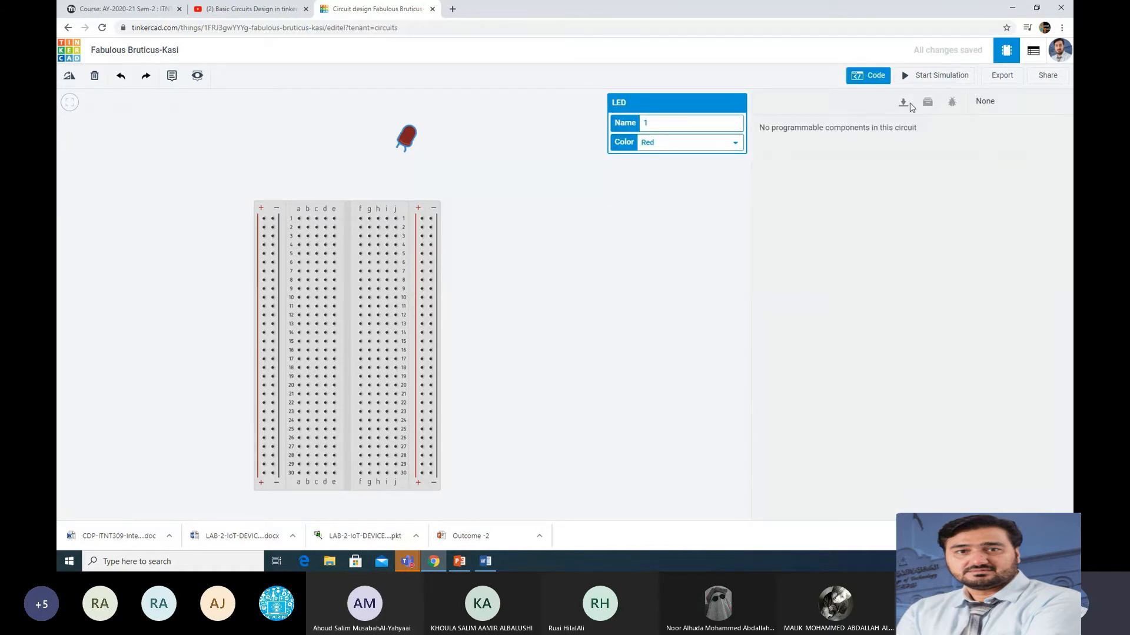
pyautogui.click(545, 128)
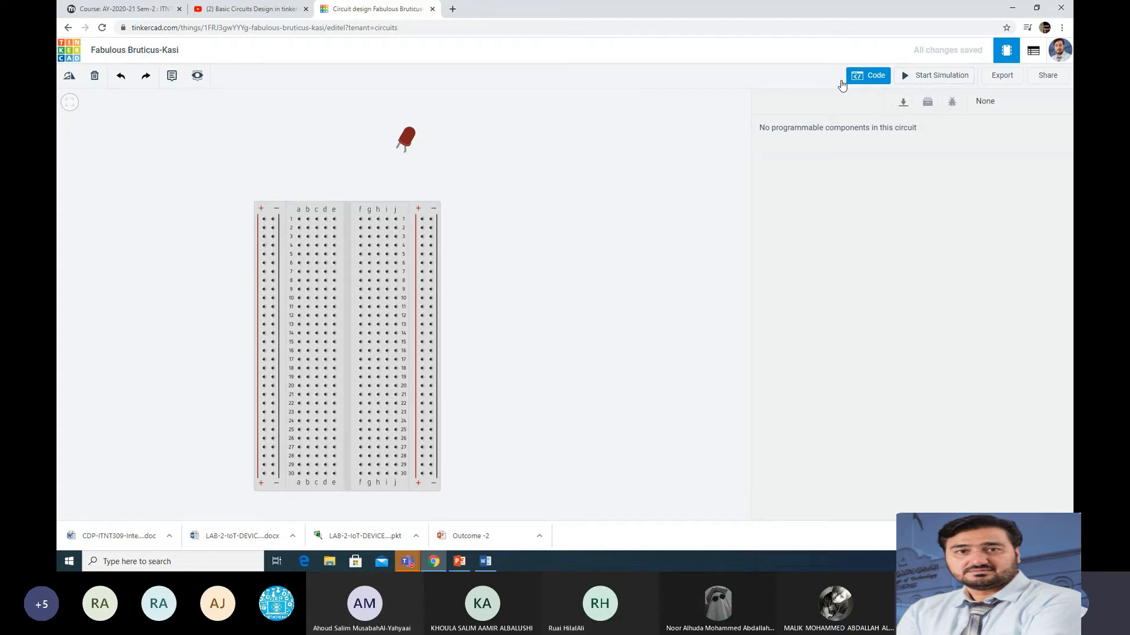
pyautogui.click(741, 162)
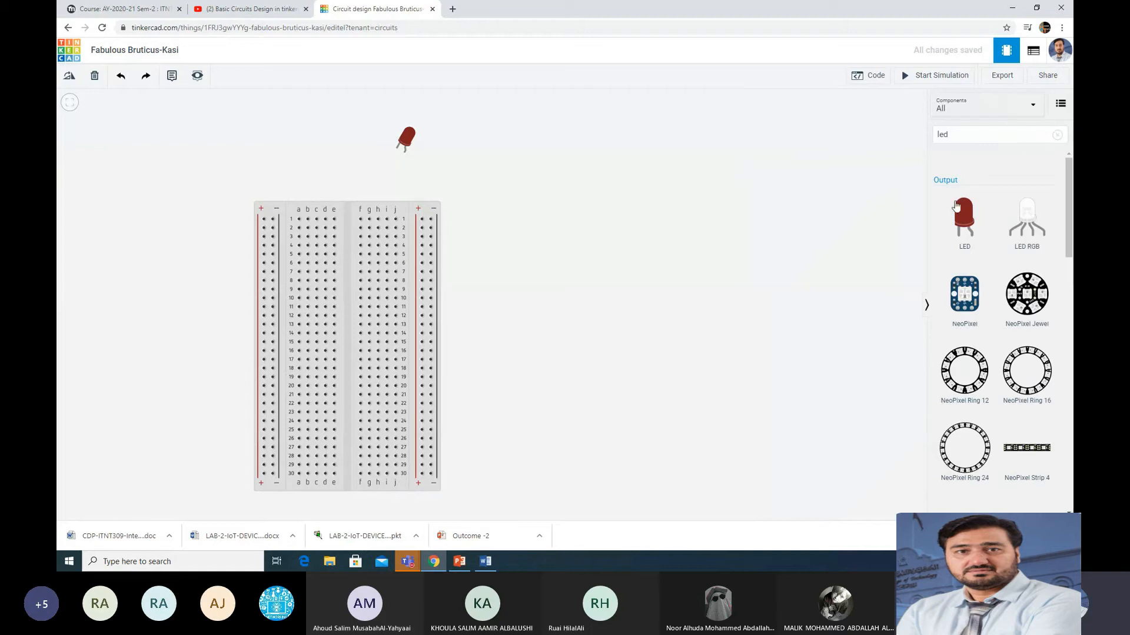
# - Clear the component search and place a resistor beyond the breadboard's upper right corner
pyautogui.click(973, 132)
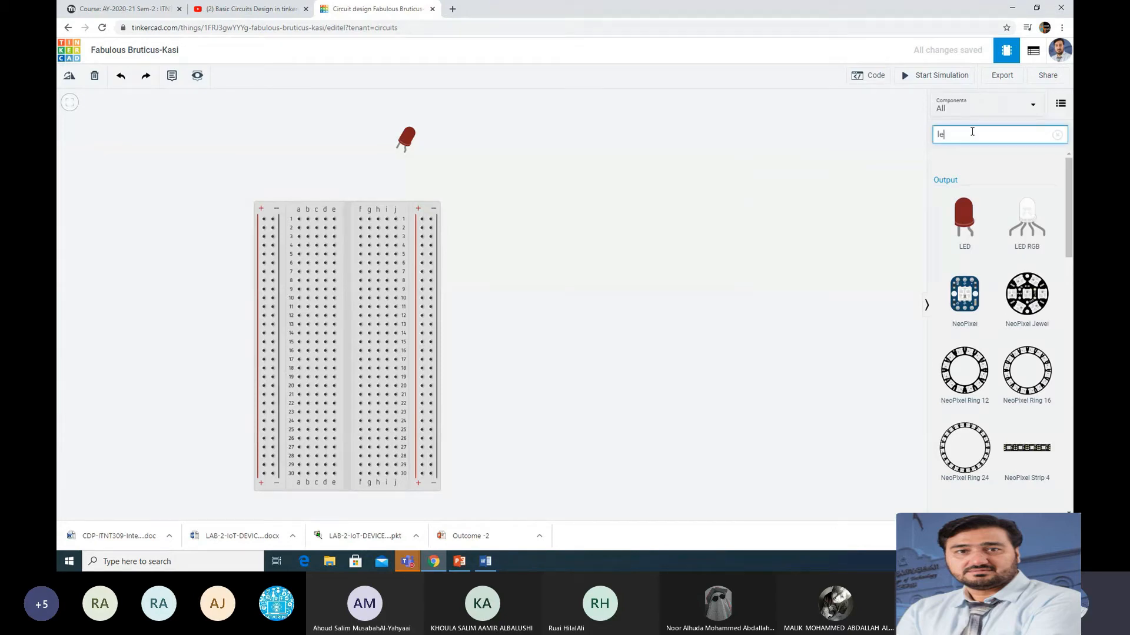
pyautogui.press('BackSpace')
pyautogui.press('BackSpace')
pyautogui.moveTo(964, 197); pyautogui.dragTo(509, 175)
# - Move the LED to the breadboard's centre gap near row 1 and remove the stray wire started there
pyautogui.moveTo(406, 140); pyautogui.dragTo(436, 132)
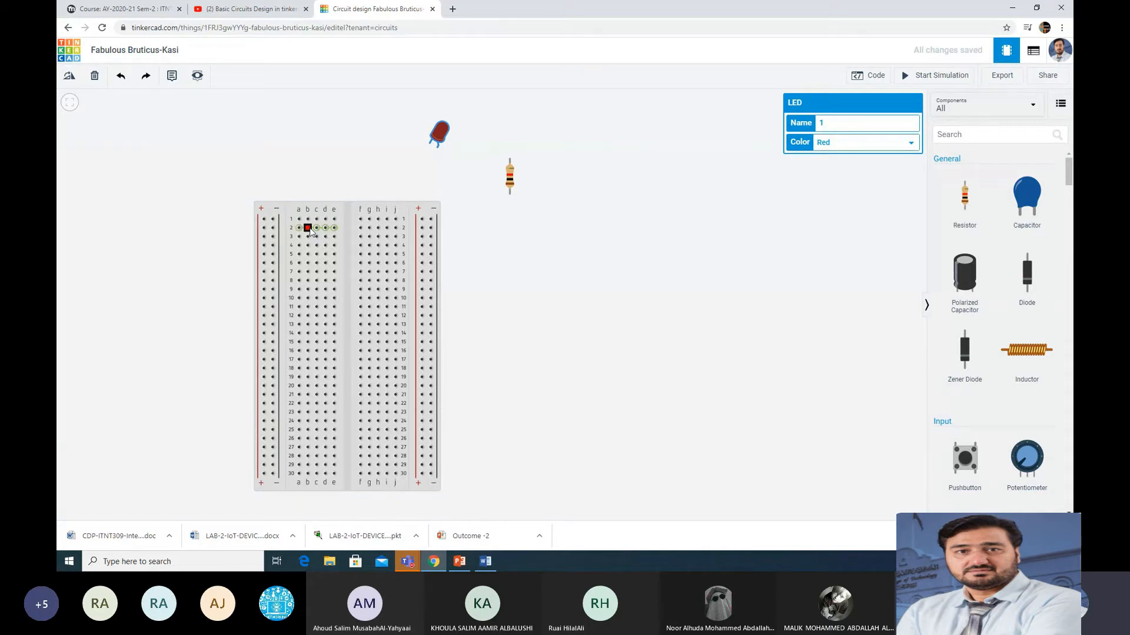
pyautogui.moveTo(441, 139); pyautogui.dragTo(346, 214)
pyautogui.click(342, 224)
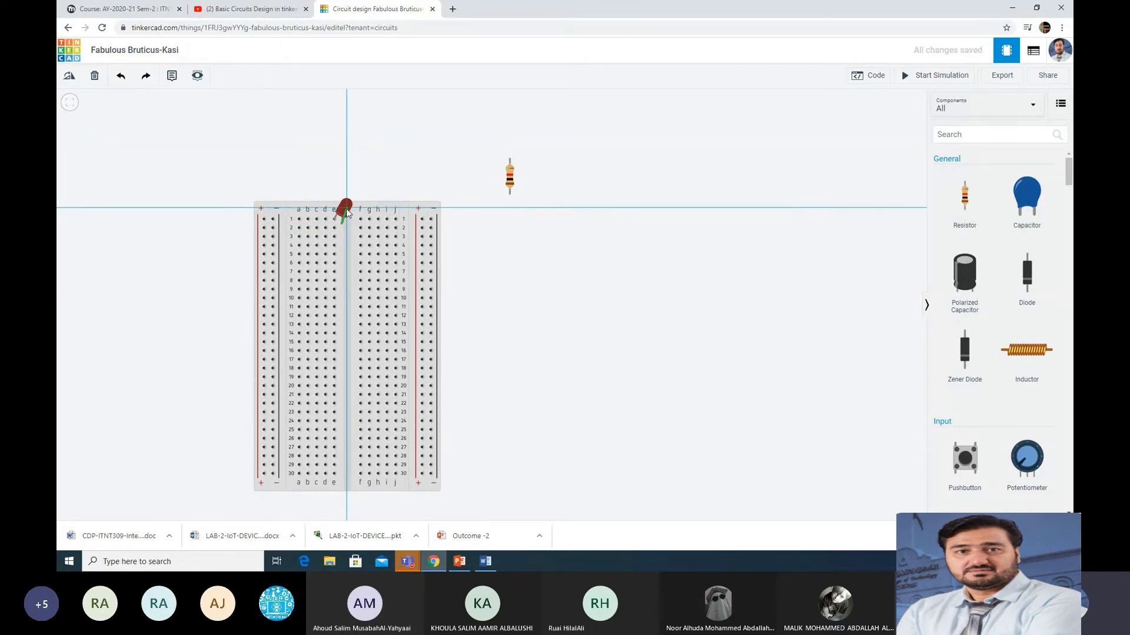
pyautogui.click(95, 76)
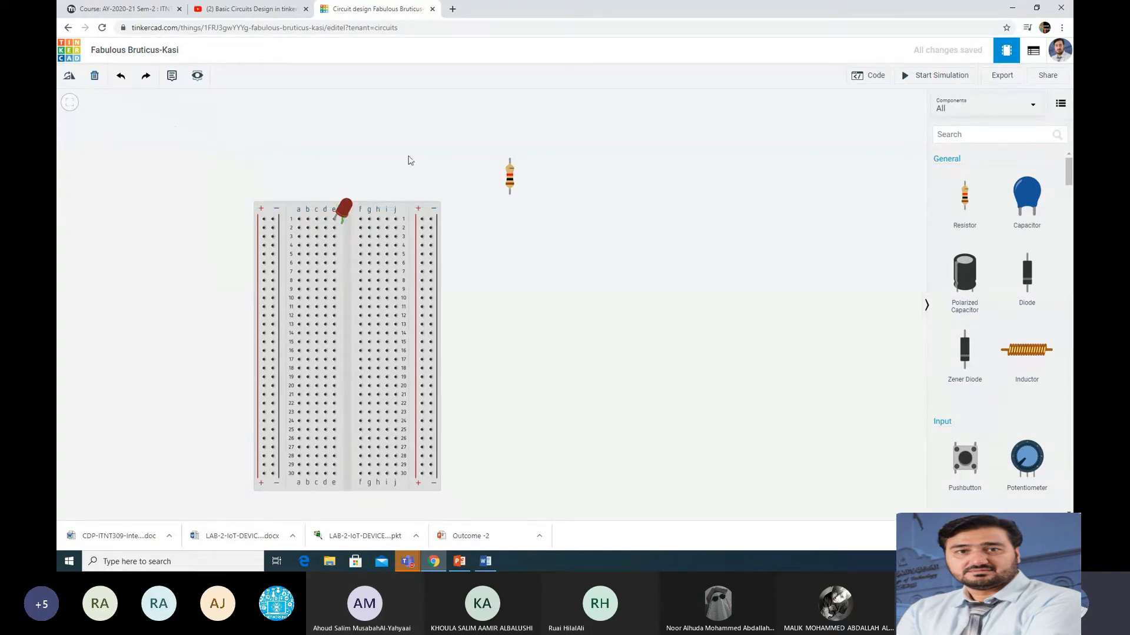
# - Rotate the LED another 60° clockwise and plug its legs into column e, rows 1 and 2
pyautogui.moveTo(347, 210); pyautogui.dragTo(353, 213)
pyautogui.press('r')
pyautogui.press('r')
pyautogui.moveTo(352, 221); pyautogui.dragTo(348, 224)
# - Move the resistor onto the breadboard, rotate it horizontal and plug it into row 2 from column a to e
pyautogui.moveTo(512, 176); pyautogui.dragTo(325, 205)
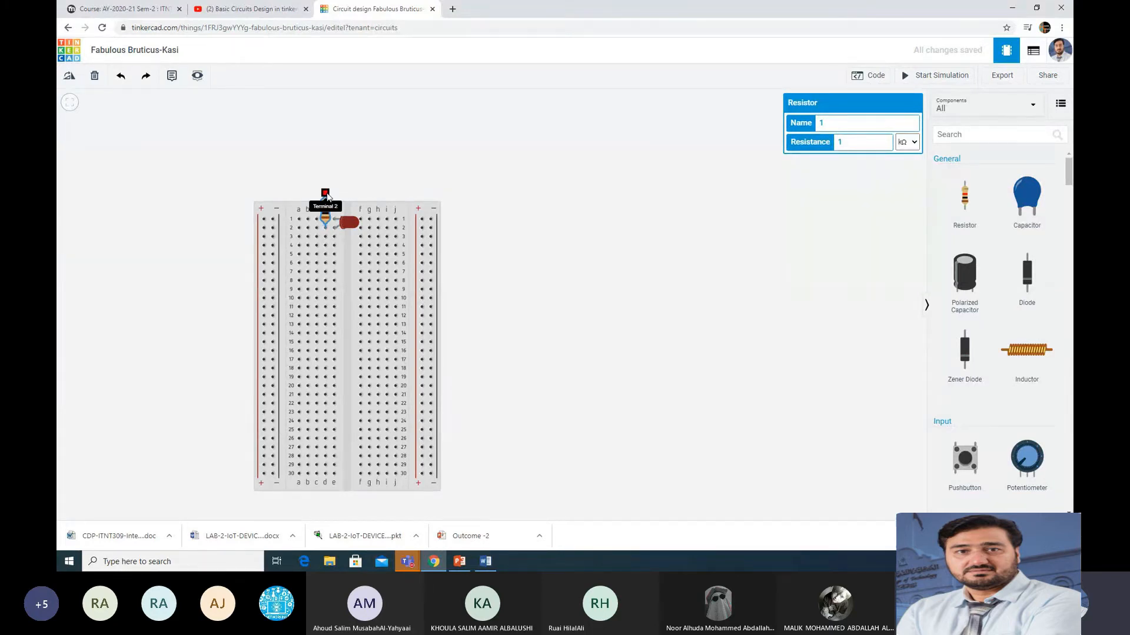
pyautogui.moveTo(327, 196); pyautogui.dragTo(333, 197)
pyautogui.click(406, 195)
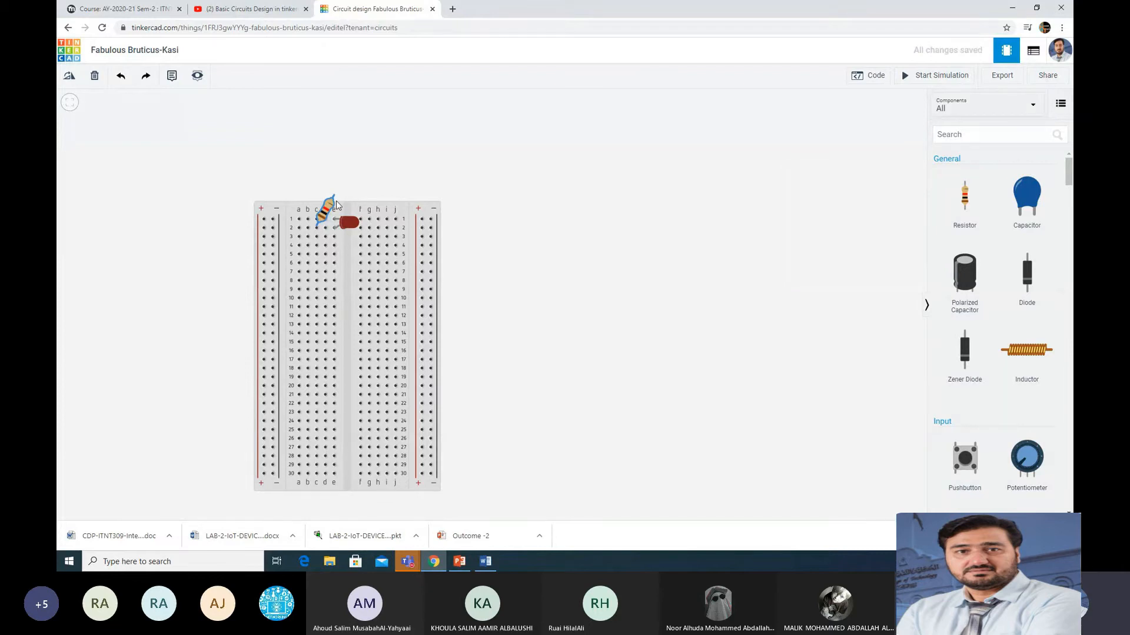
pyautogui.press('r')
pyautogui.moveTo(329, 212); pyautogui.dragTo(315, 232)
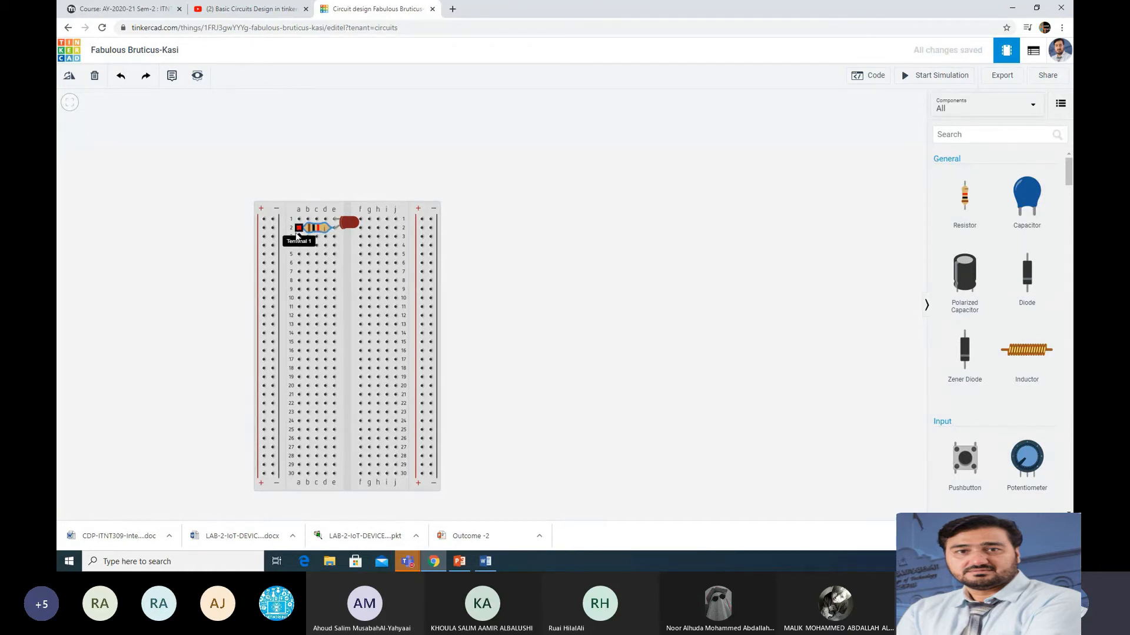
# - Move the LED's legs to column h, rows 1 and 2, and shift the resistor to row 2 from column e to g
pyautogui.moveTo(352, 226); pyautogui.dragTo(394, 227)
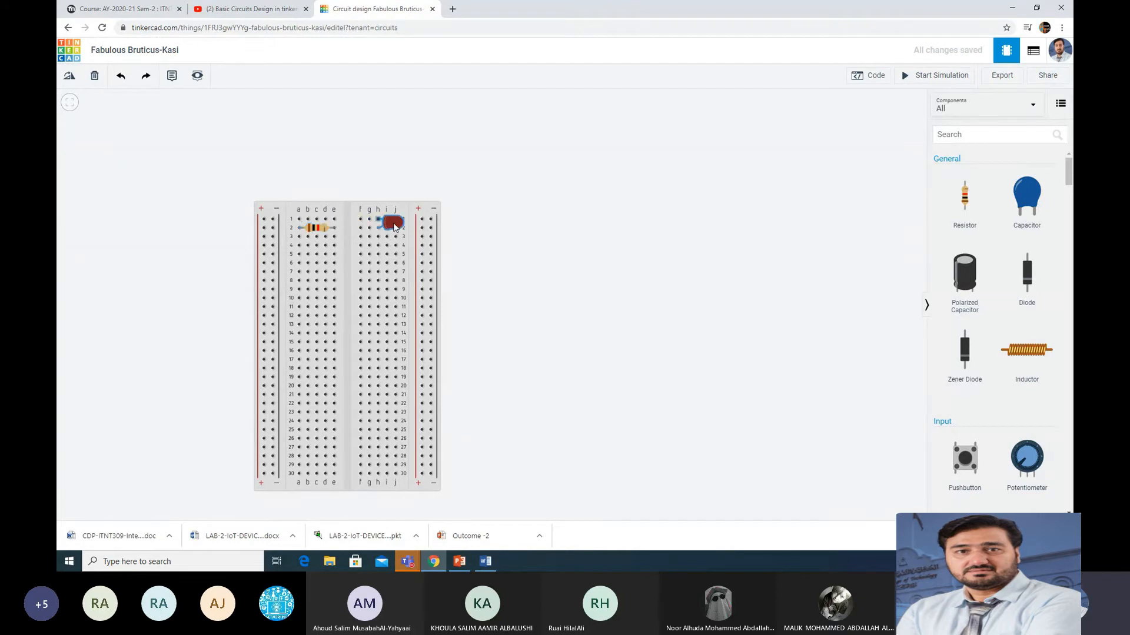
pyautogui.moveTo(324, 229); pyautogui.dragTo(359, 228)
pyautogui.scroll(-3, 569, 342)
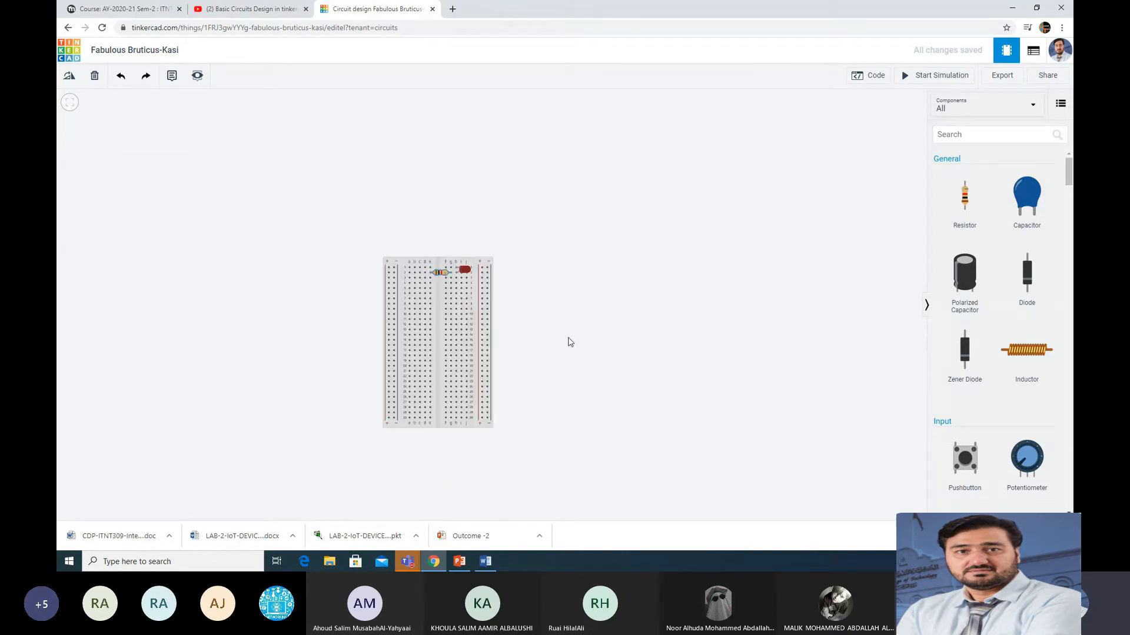
pyautogui.scroll(2, 567, 341)
pyautogui.scroll(-3, 564, 343)
pyautogui.scroll(4, 563, 344)
pyautogui.scroll(-1, 562, 346)
pyautogui.scroll(1, 562, 346)
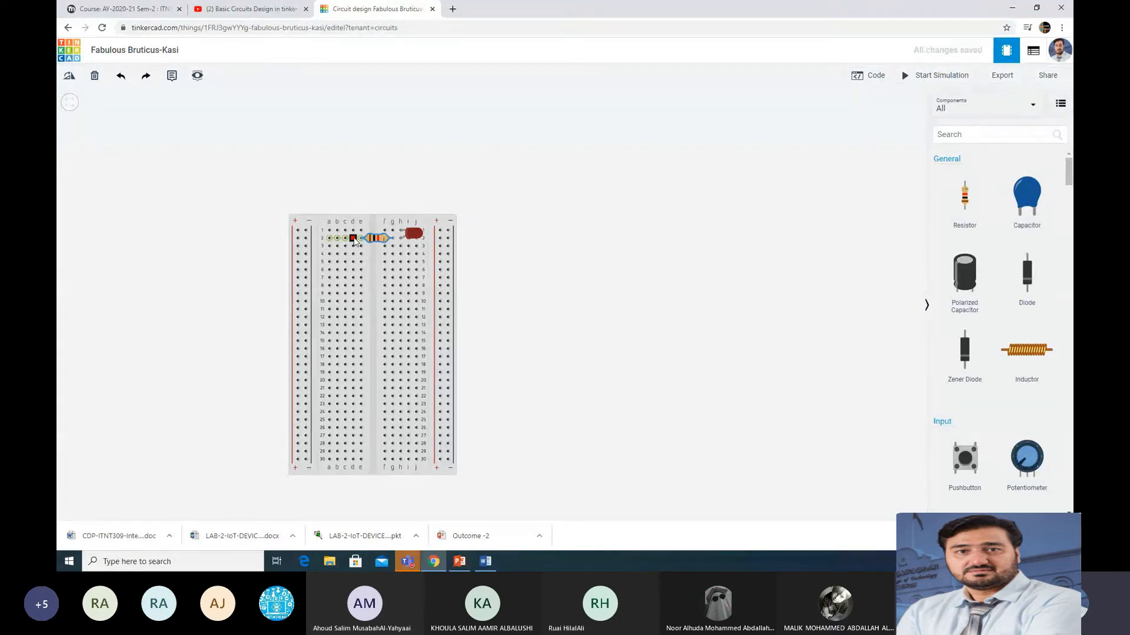
# - Search the components for "battery" and place a 9V battery above and to the right of the breadboard
pyautogui.click(994, 134)
pyautogui.write('battery')
pyautogui.moveTo(965, 216); pyautogui.dragTo(640, 274)
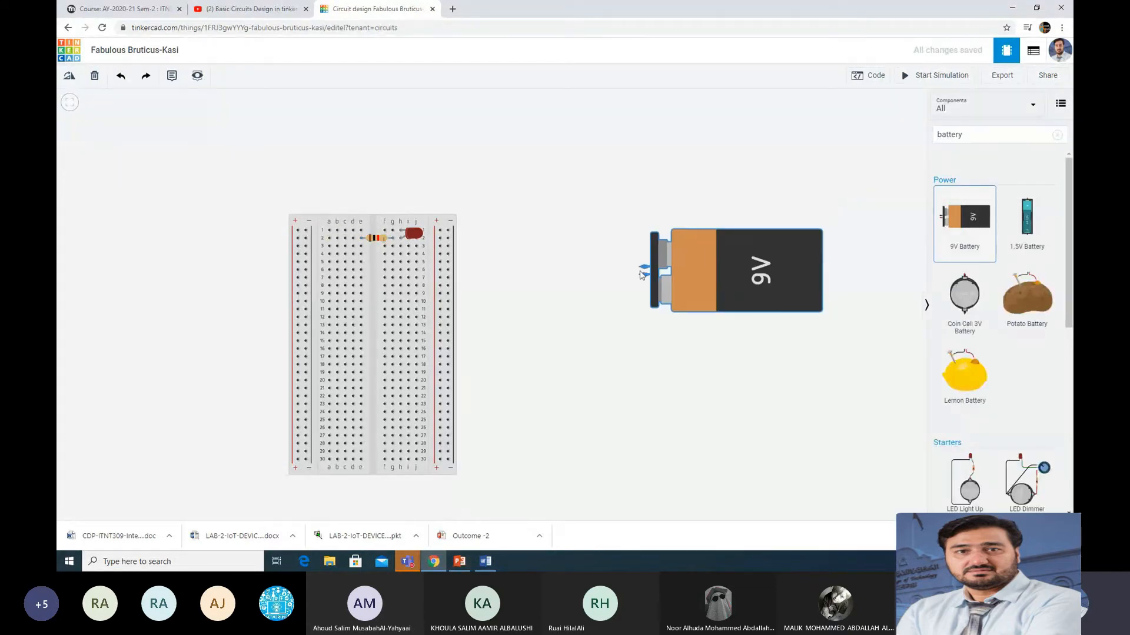
pyautogui.moveTo(797, 253); pyautogui.dragTo(655, 146)
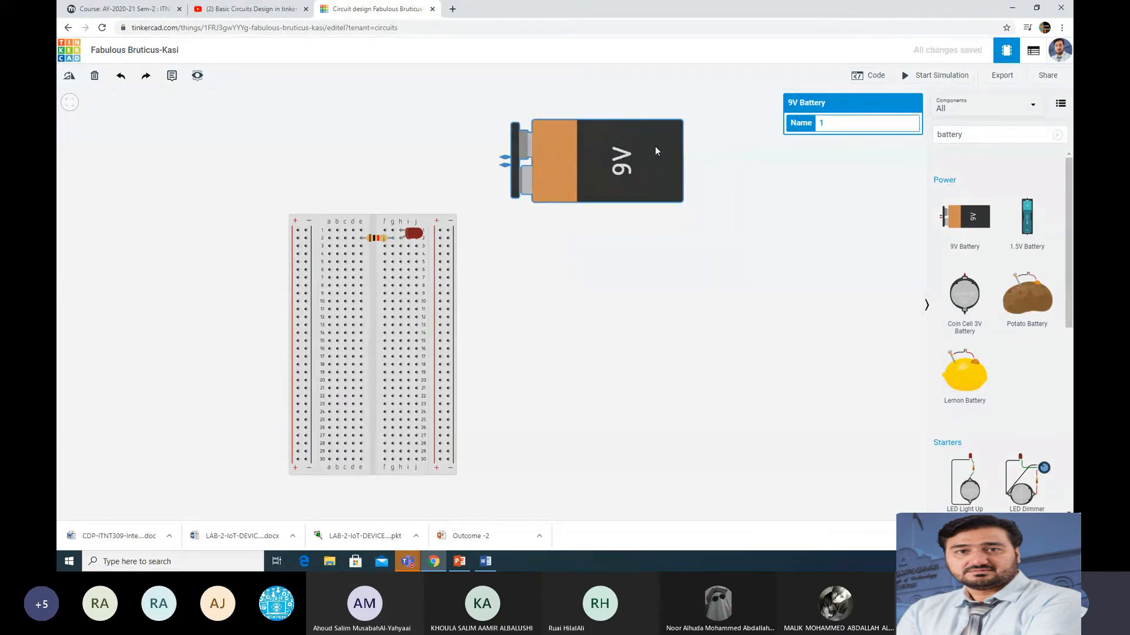
# - Wire the battery's positive terminal around to the breadboard's left positive rail at row 2 and colour the wire red
pyautogui.click(500, 165)
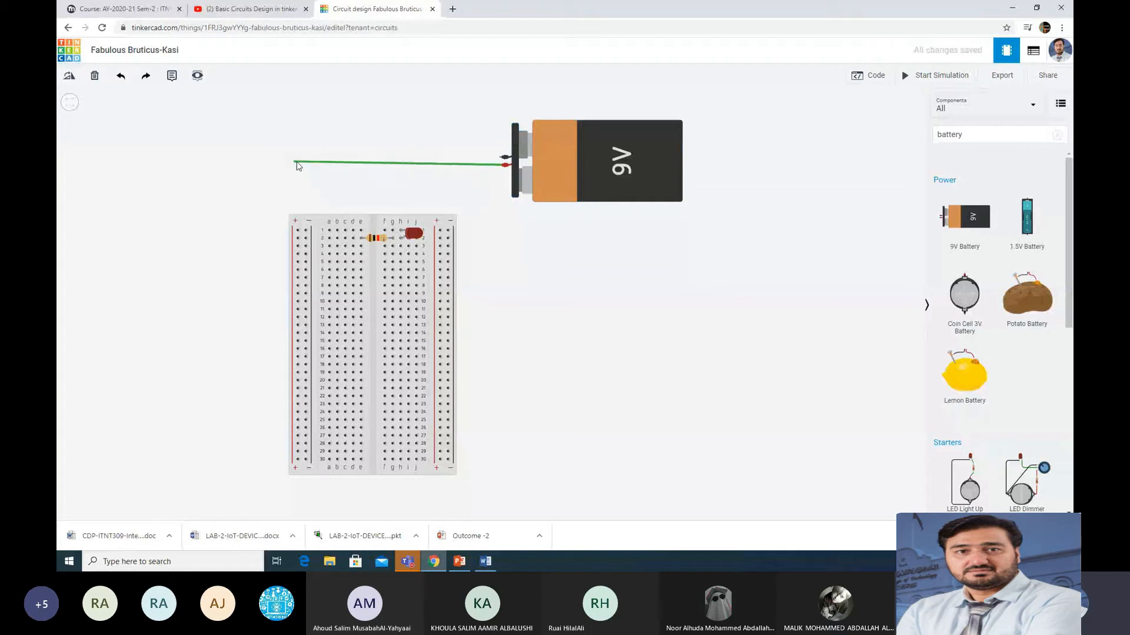
pyautogui.click(263, 163)
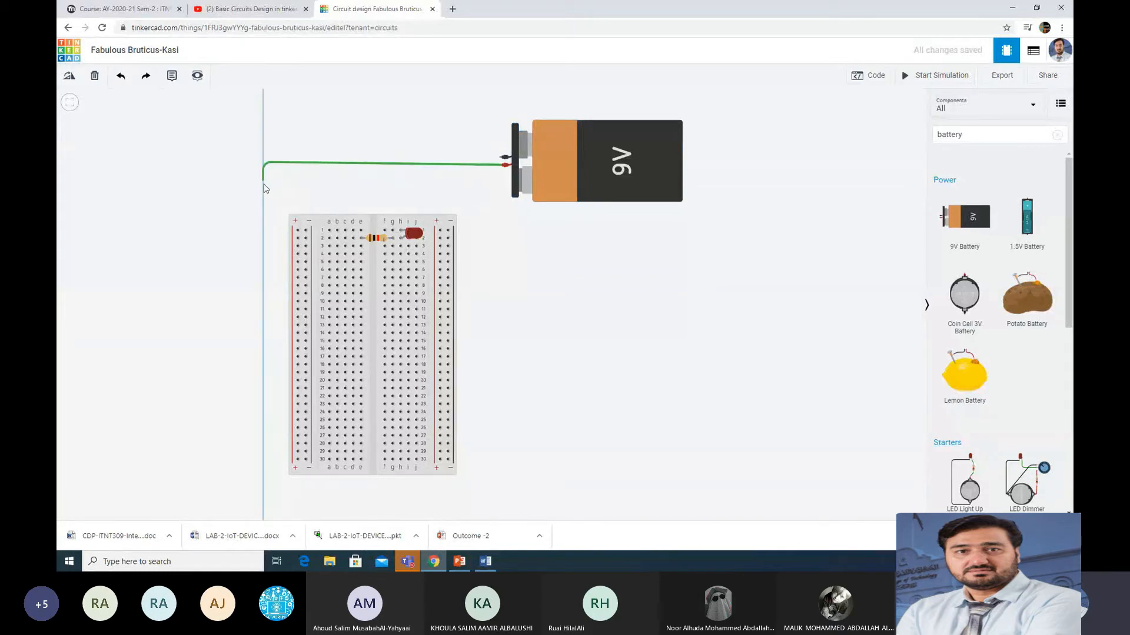
pyautogui.click(267, 238)
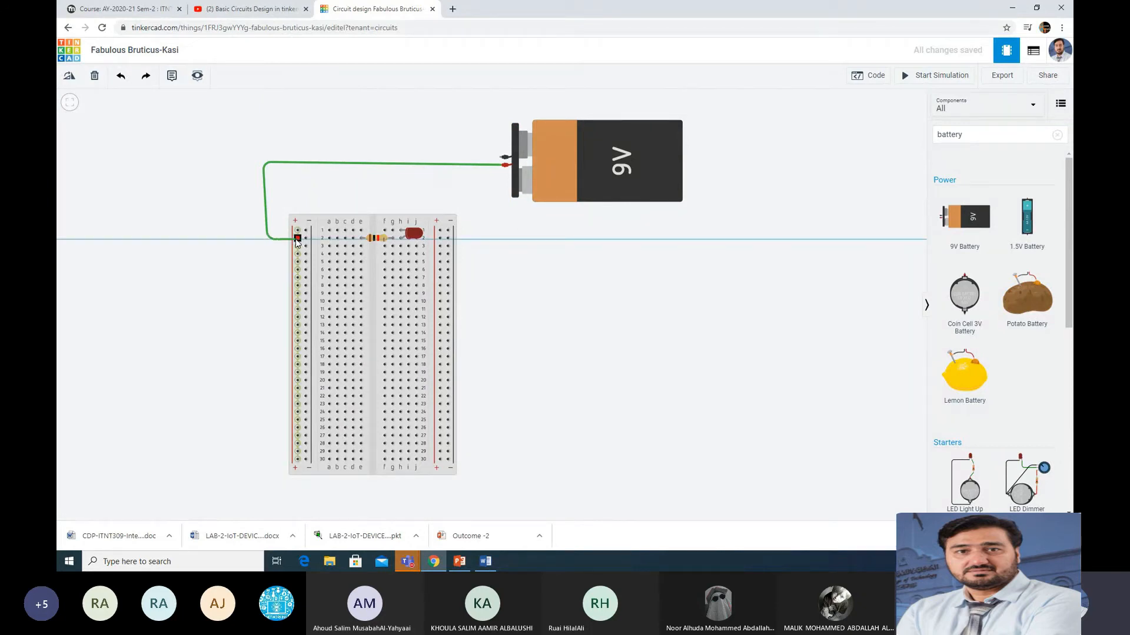
pyautogui.click(298, 239)
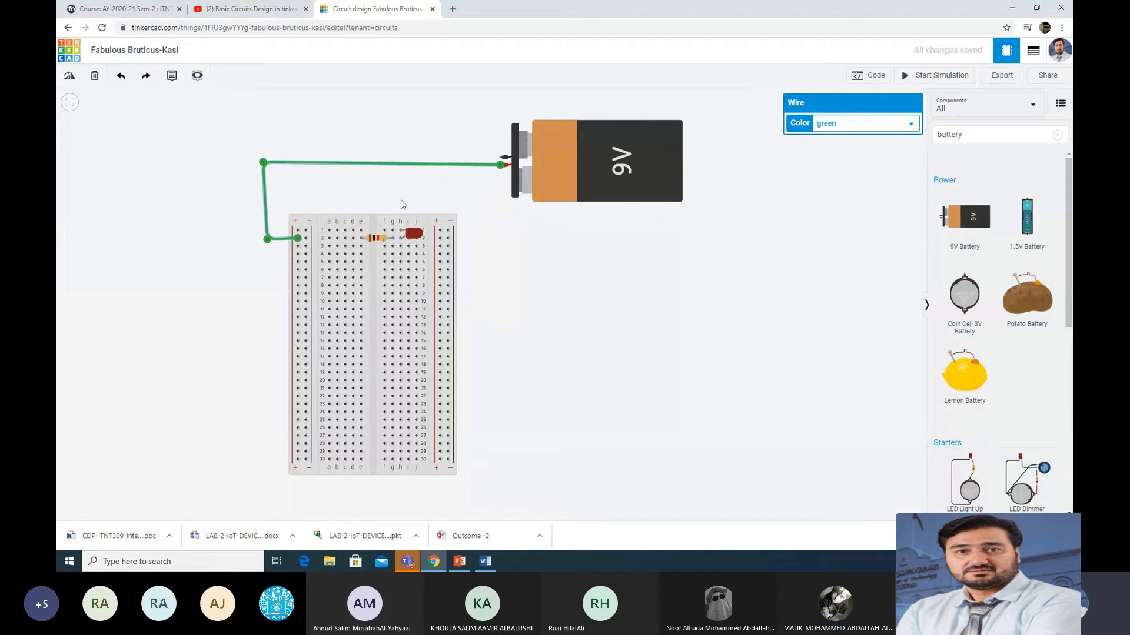
pyautogui.click(843, 125)
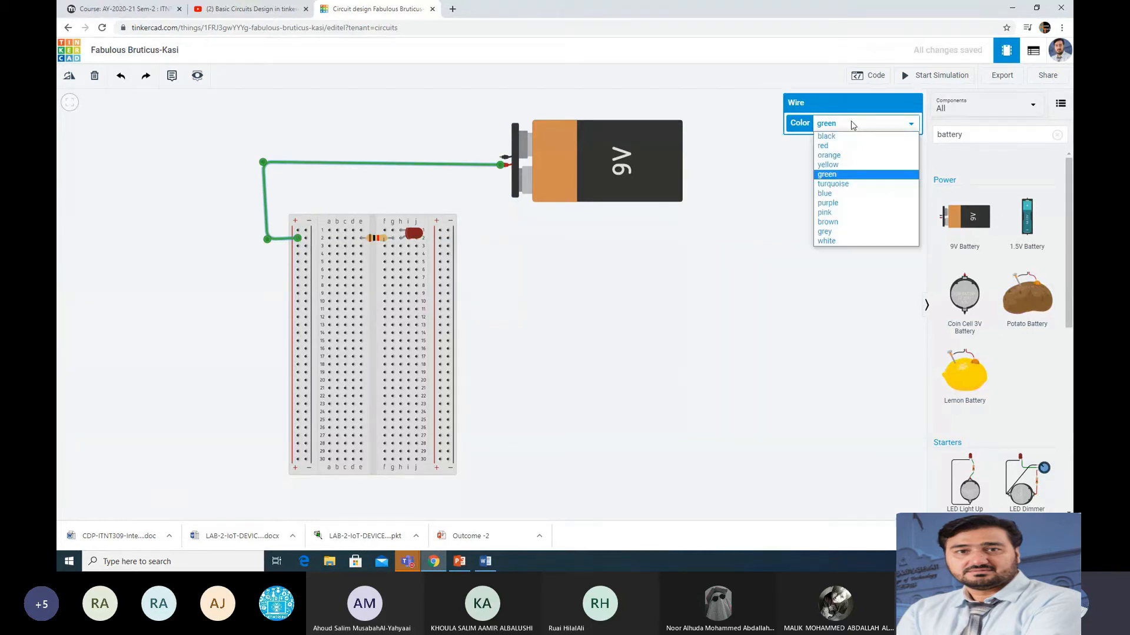
pyautogui.click(830, 149)
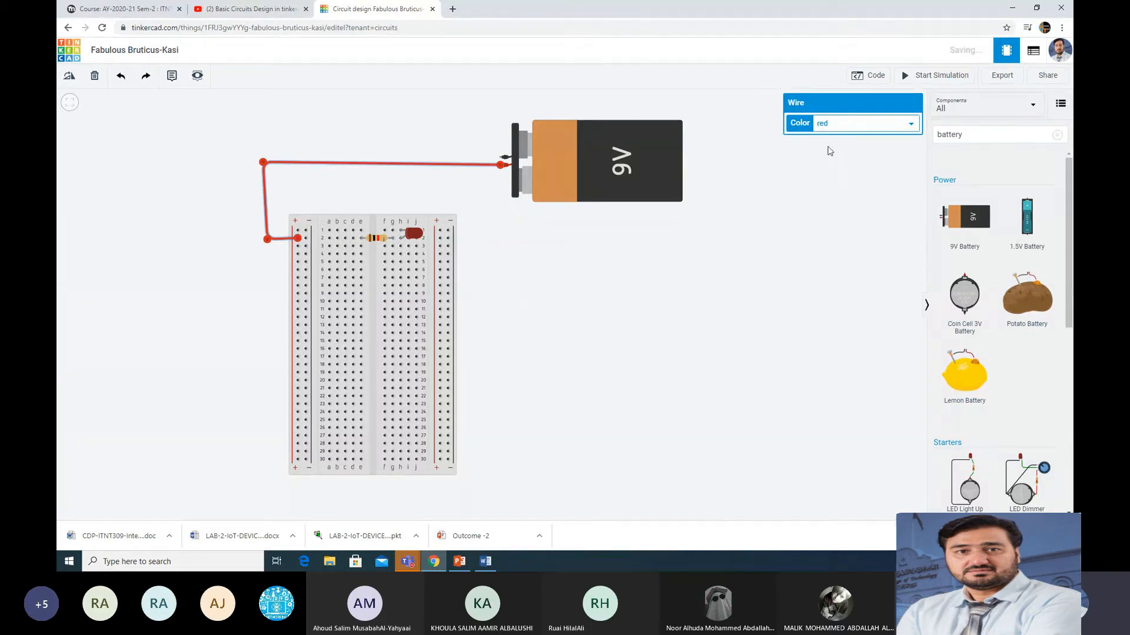
# - Wire the battery's negative terminal to the breadboard's left negative rail at row 1 and colour the wire black
pyautogui.click(500, 159)
pyautogui.click(308, 157)
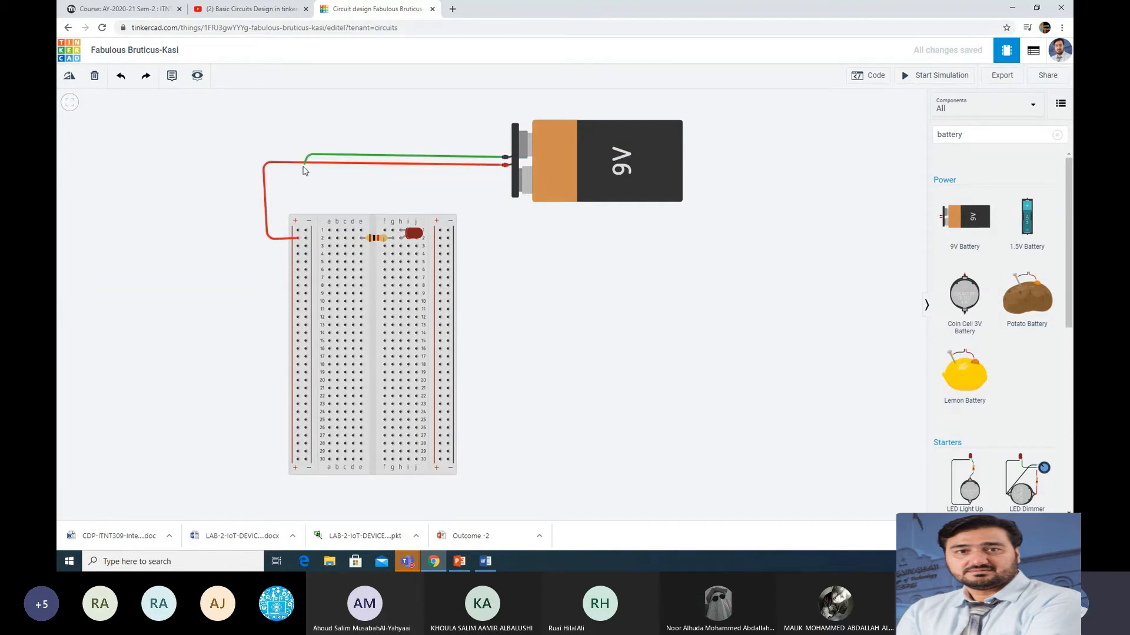
pyautogui.click(305, 231)
pyautogui.click(871, 125)
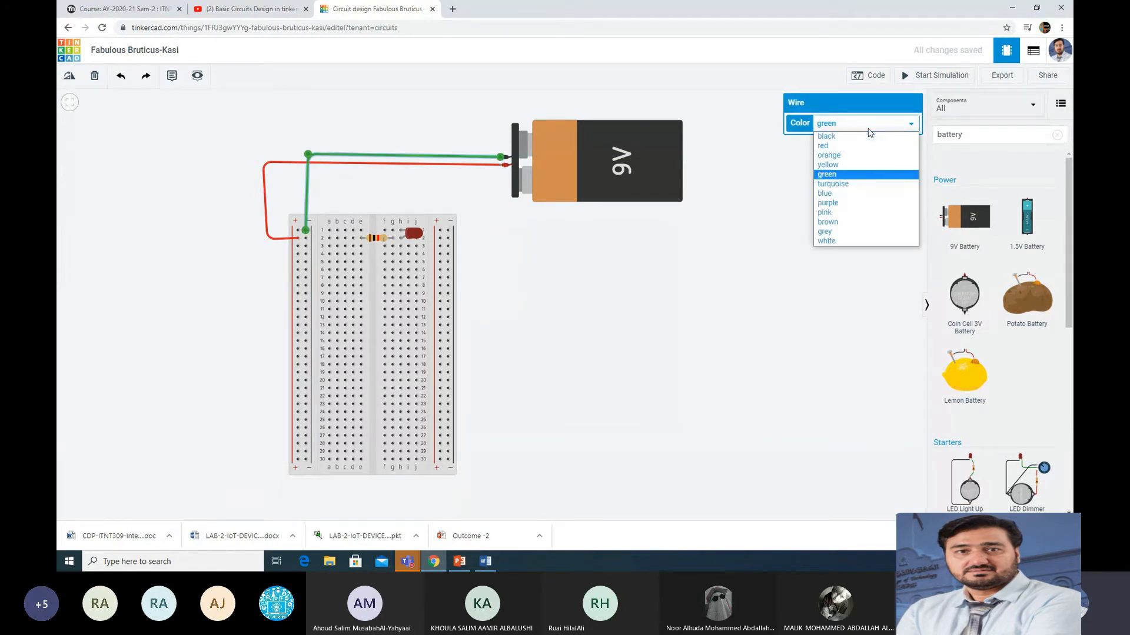
pyautogui.click(837, 139)
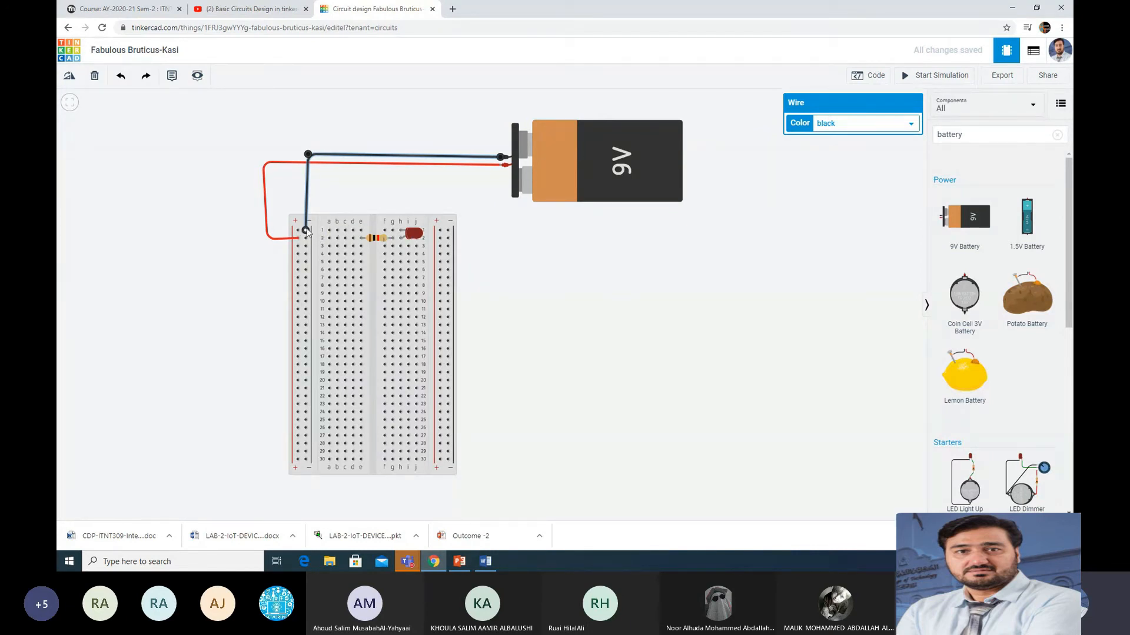
# - Connect column g of row 1 to the left negative rail with a black wire
pyautogui.click(393, 230)
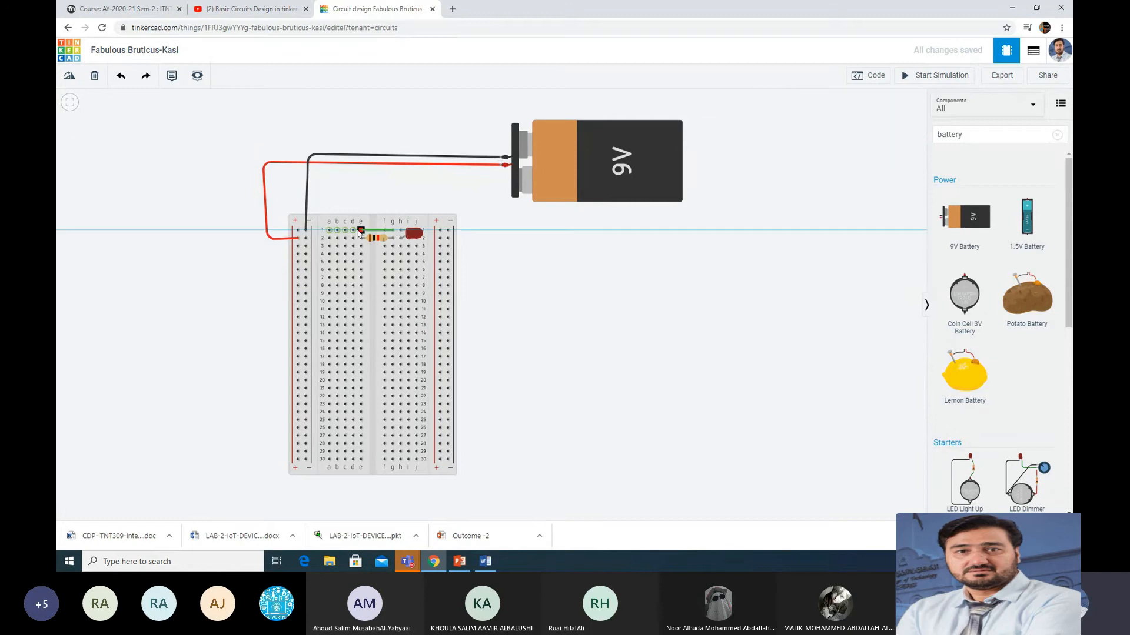
pyautogui.click(306, 231)
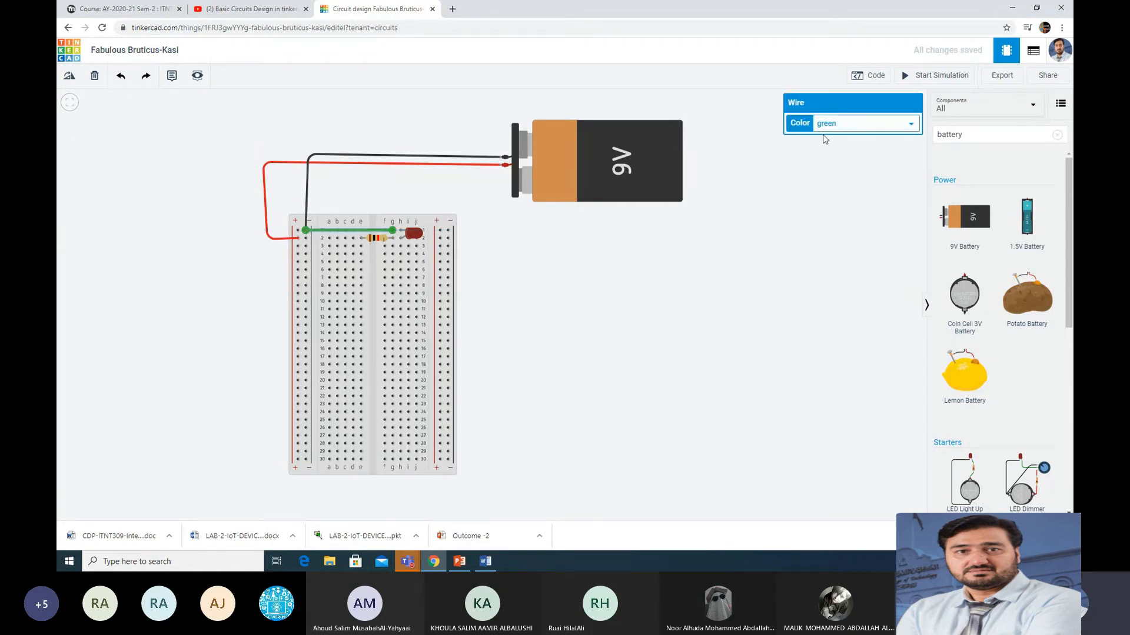
pyautogui.click(870, 125)
pyautogui.click(830, 143)
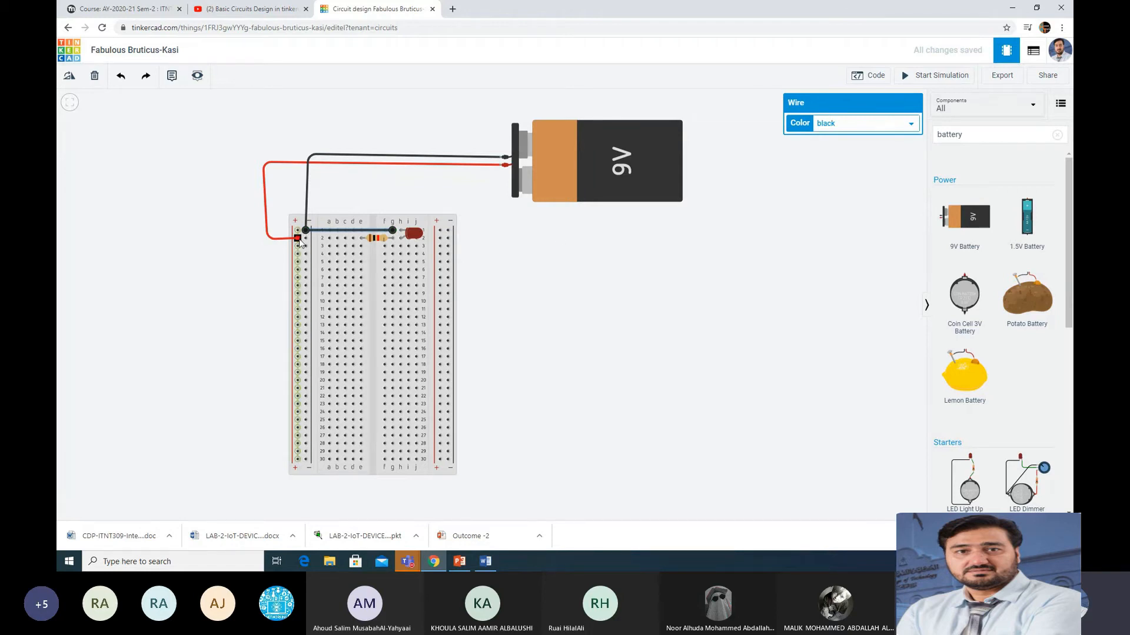
# - Connect the left positive rail to column d of row 2 with a red wire
pyautogui.moveTo(299, 241); pyautogui.dragTo(355, 241)
pyautogui.click(821, 125)
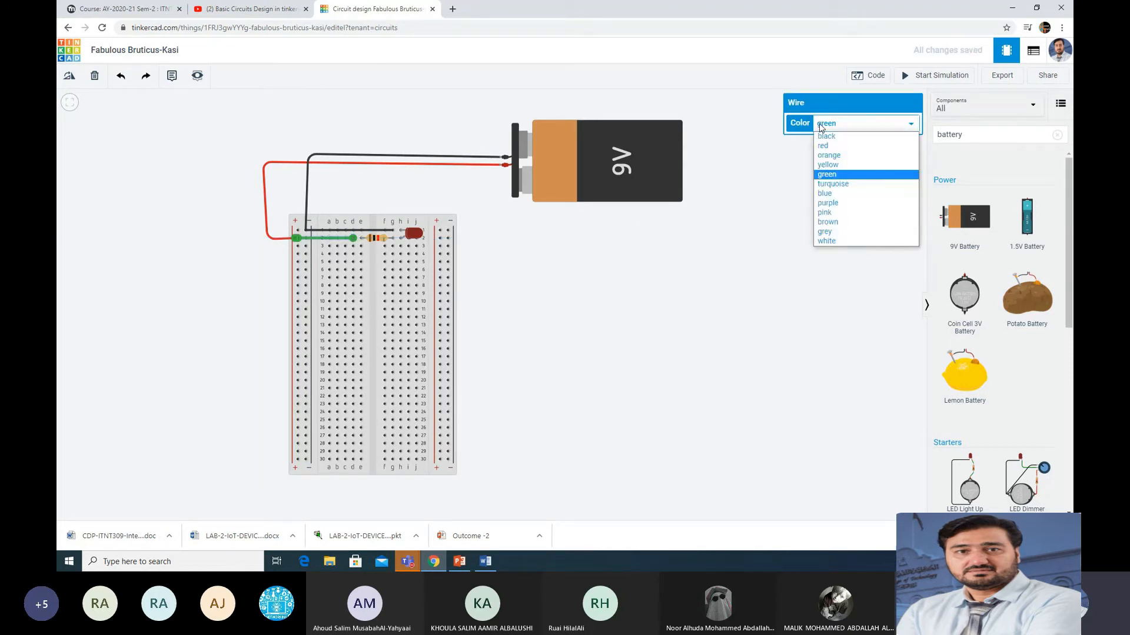
pyautogui.click(823, 146)
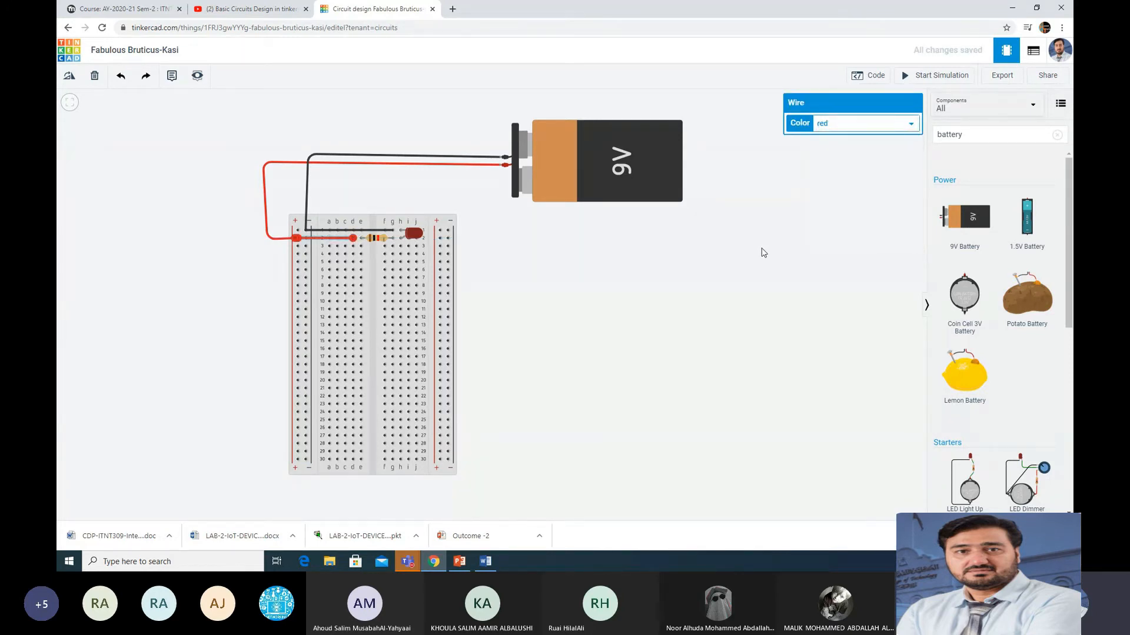
# - Run and stop the circuit simulation, and delete the 9V battery
pyautogui.click(933, 78)
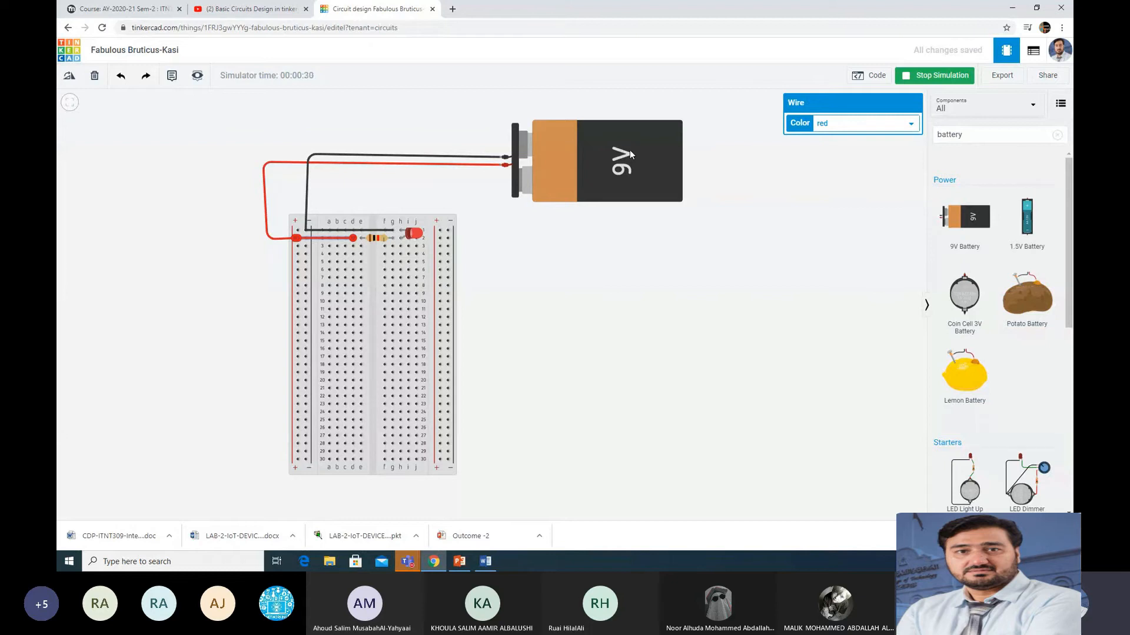
pyautogui.click(932, 80)
pyautogui.moveTo(646, 154); pyautogui.dragTo(673, 161)
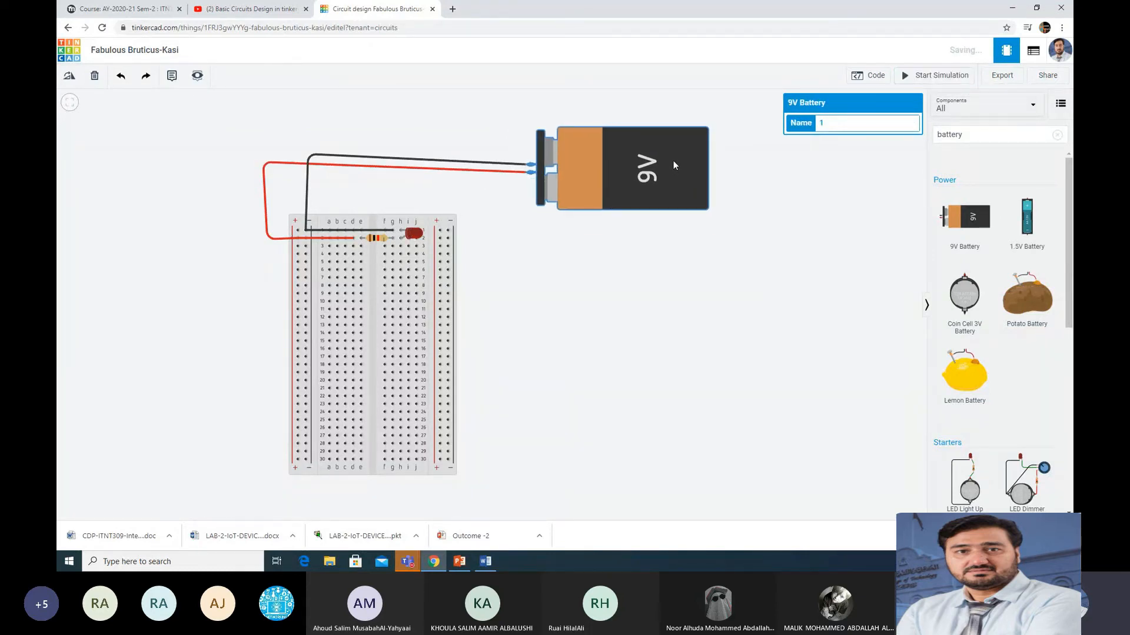
pyautogui.click(94, 76)
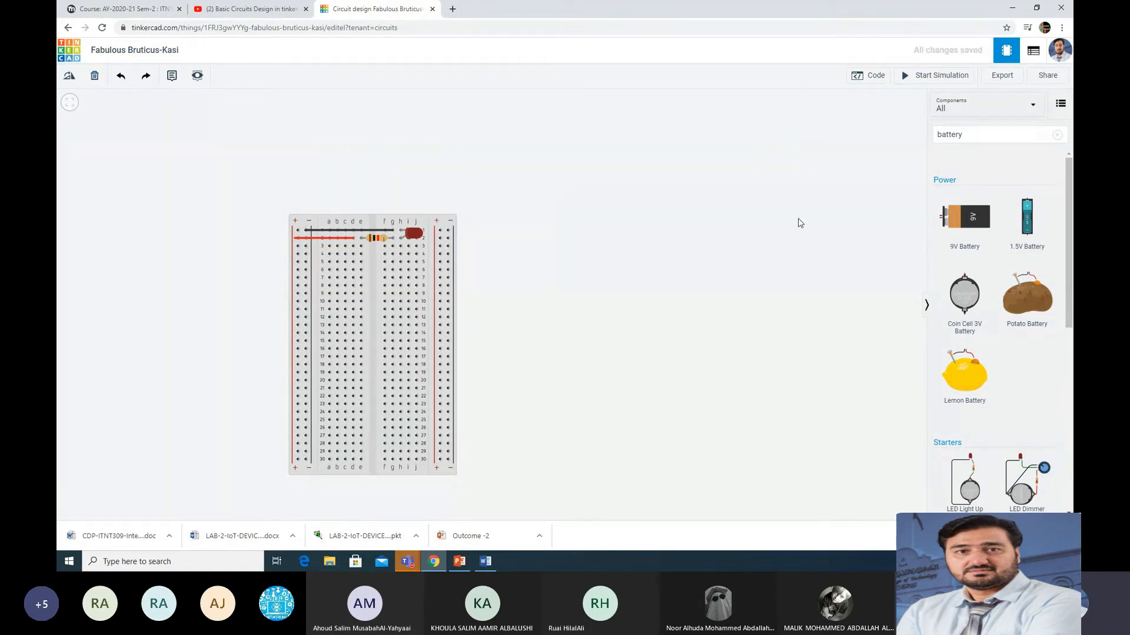
# - Replace the component search with "arduino" and place an Arduino Uno R3 above and to the right of the breadboard
pyautogui.click(990, 136)
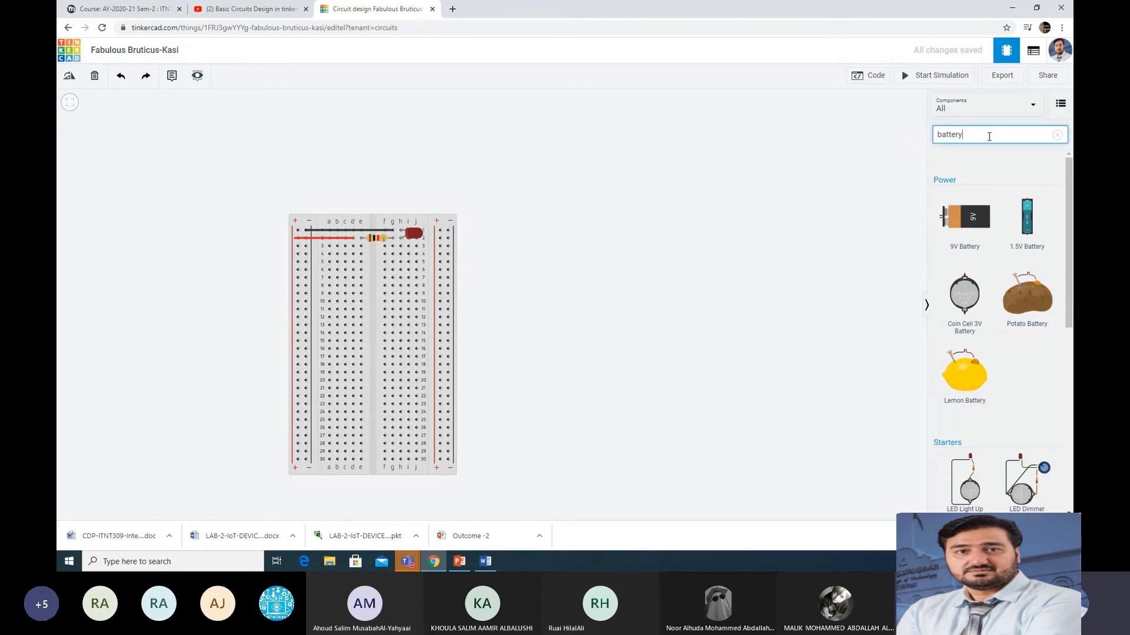
pyautogui.press('BackSpace')
pyautogui.press('BackSpace')
pyautogui.press('BackSpace')
pyautogui.press('BackSpace')
pyautogui.press('BackSpace')
pyautogui.press('BackSpace')
pyautogui.press('BackSpace')
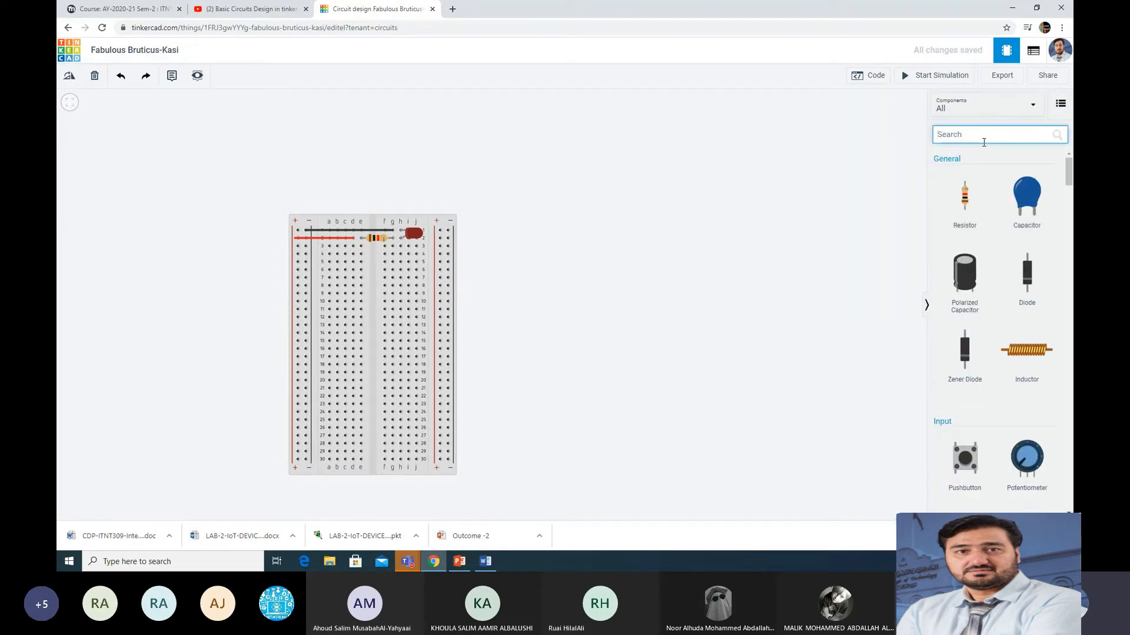
pyautogui.write('ar')
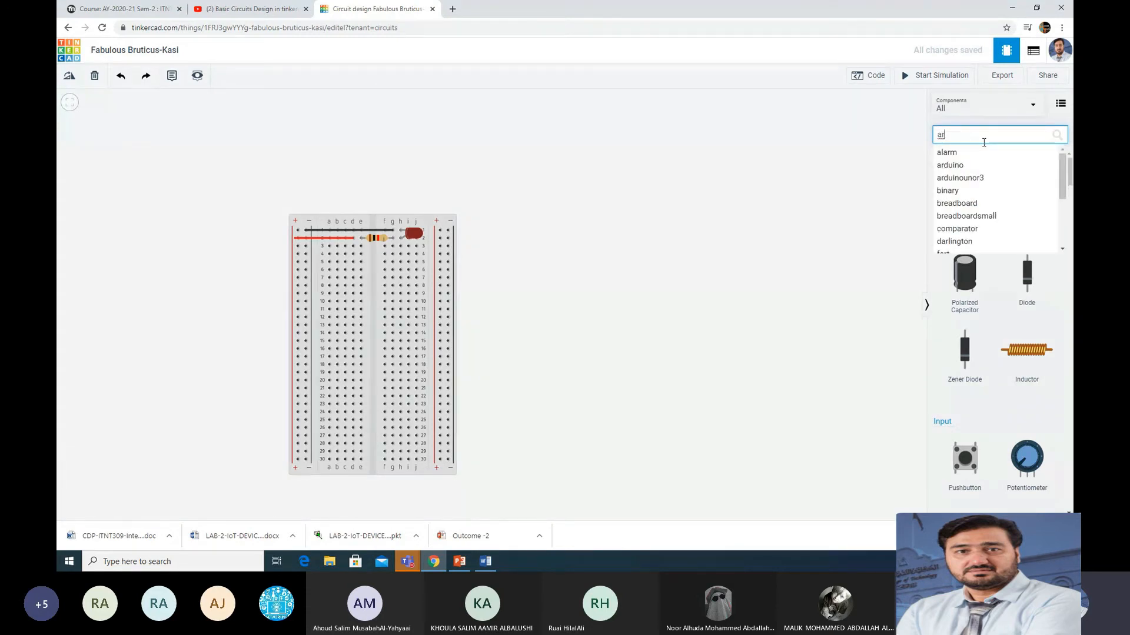
pyautogui.click(959, 166)
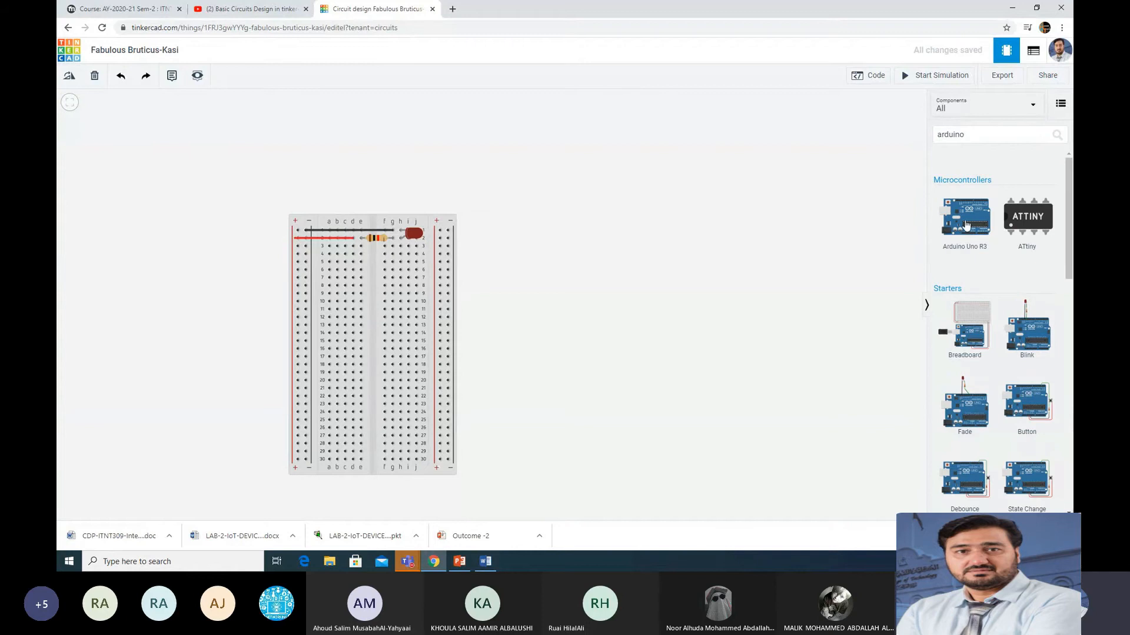
pyautogui.moveTo(973, 220); pyautogui.dragTo(649, 153)
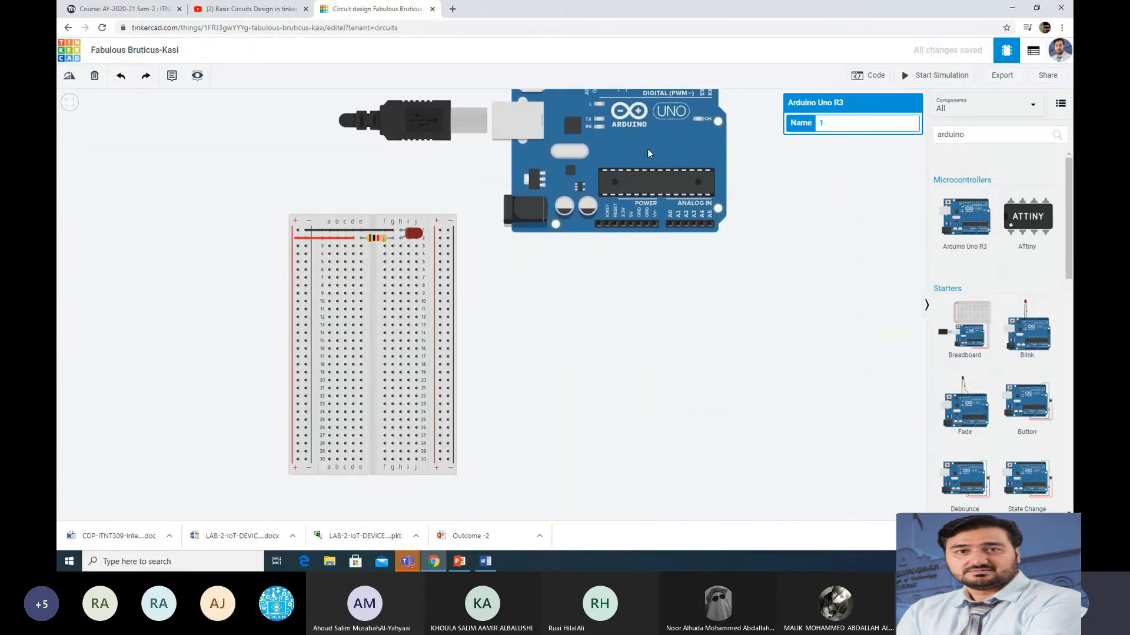
# - Wire the Arduino's 5V pin around the breadboard's upper left corner to column d of row 2 and colour the wire red
pyautogui.click(630, 224)
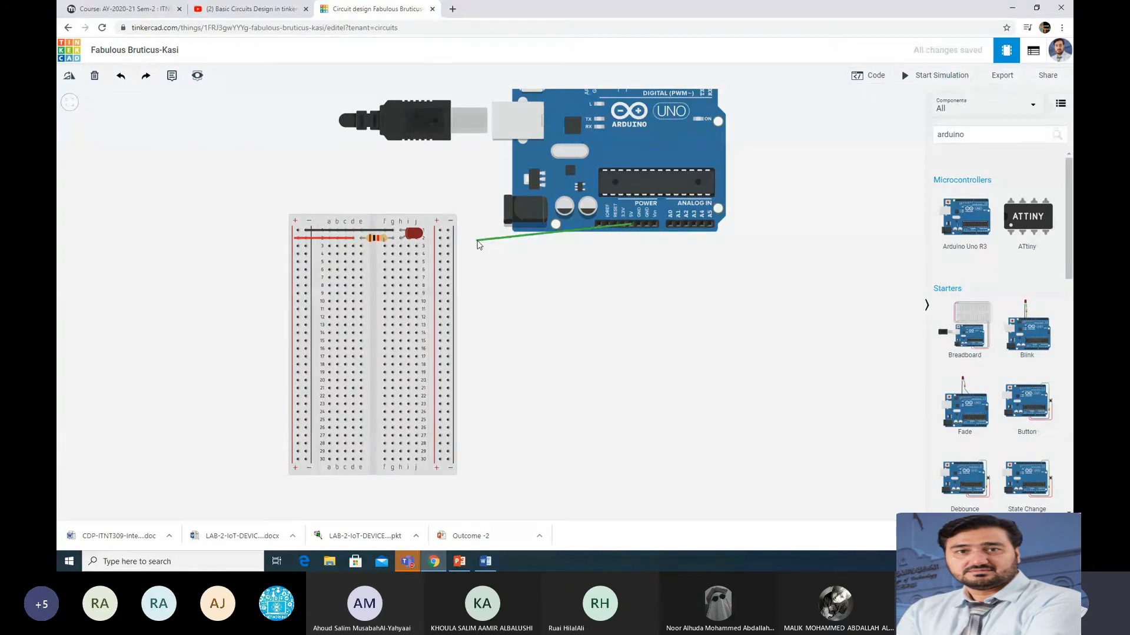
pyautogui.click(469, 237)
pyautogui.click(467, 198)
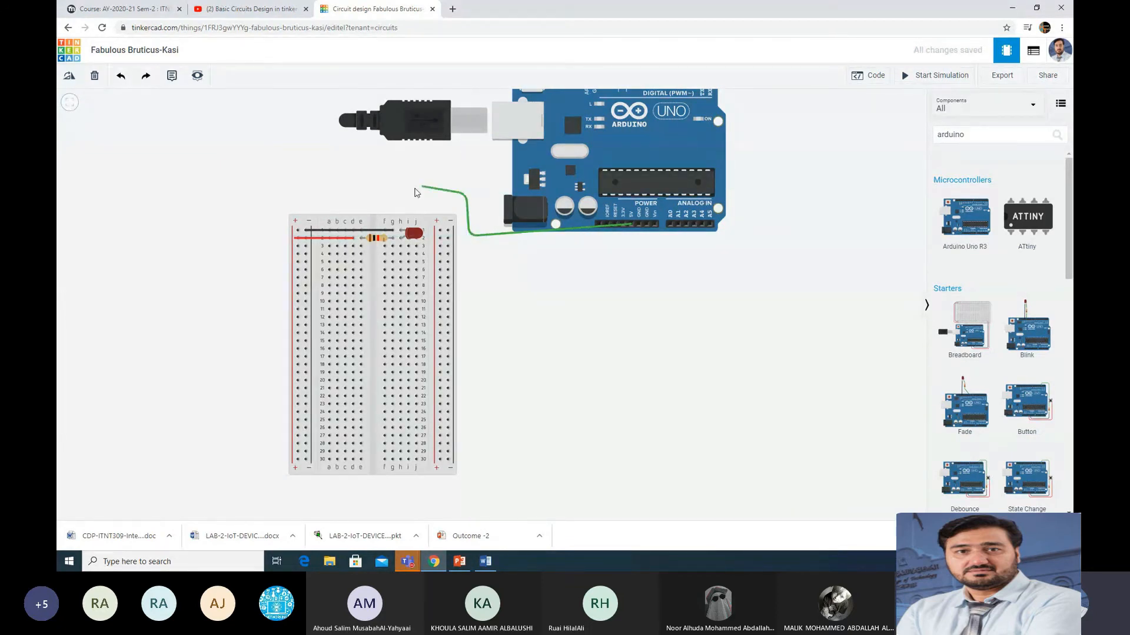
pyautogui.click(266, 192)
pyautogui.click(265, 241)
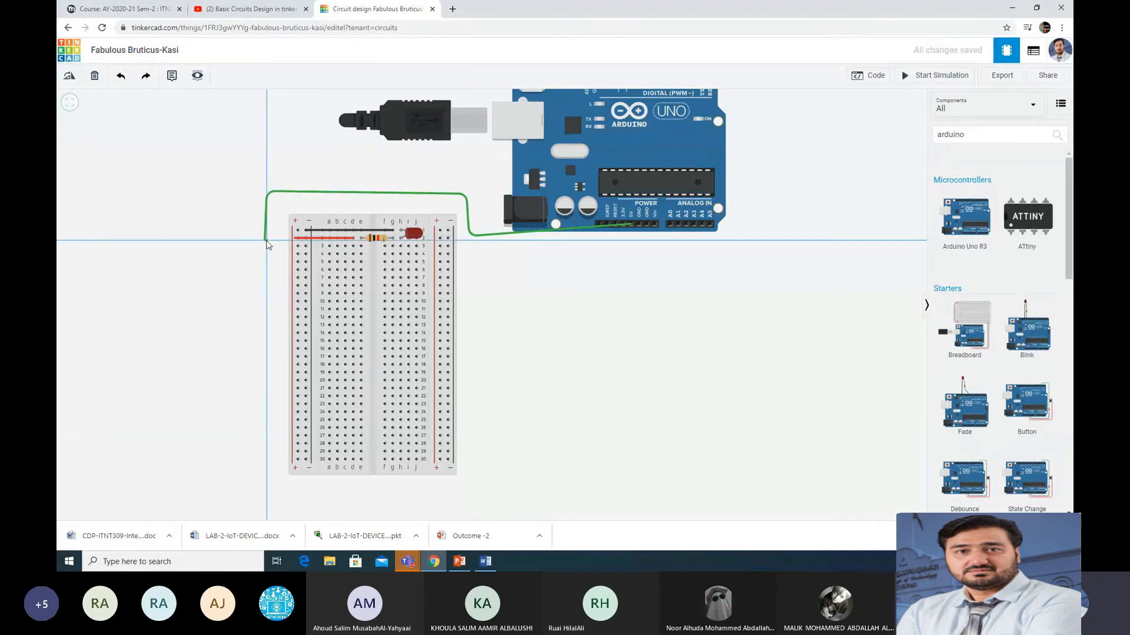
pyautogui.click(296, 242)
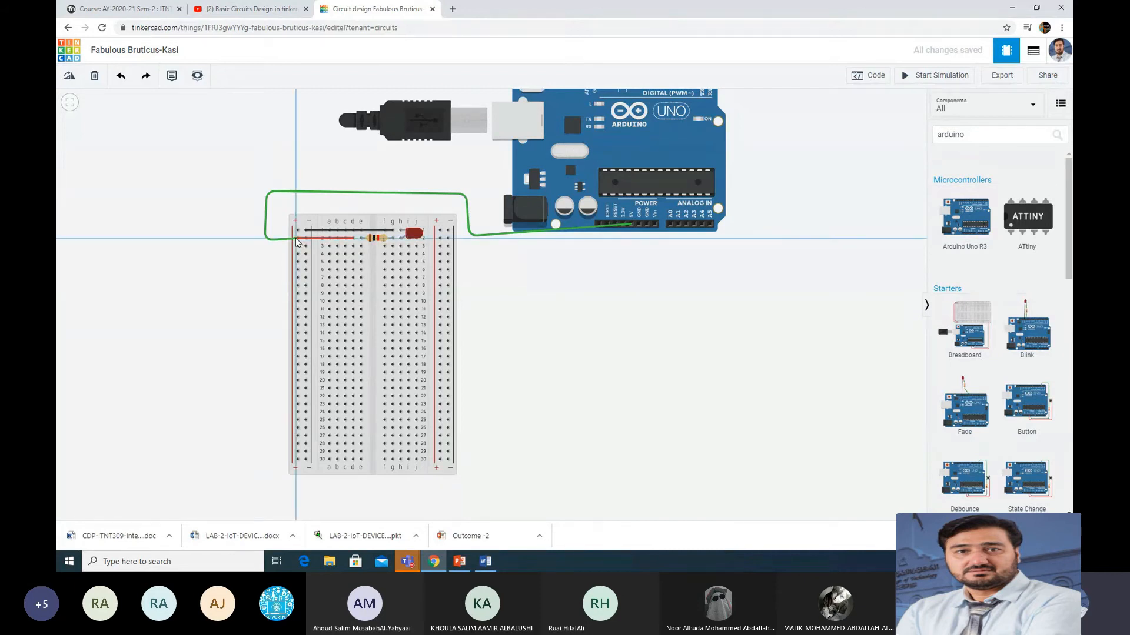
pyautogui.click(353, 238)
pyautogui.click(853, 123)
pyautogui.click(830, 144)
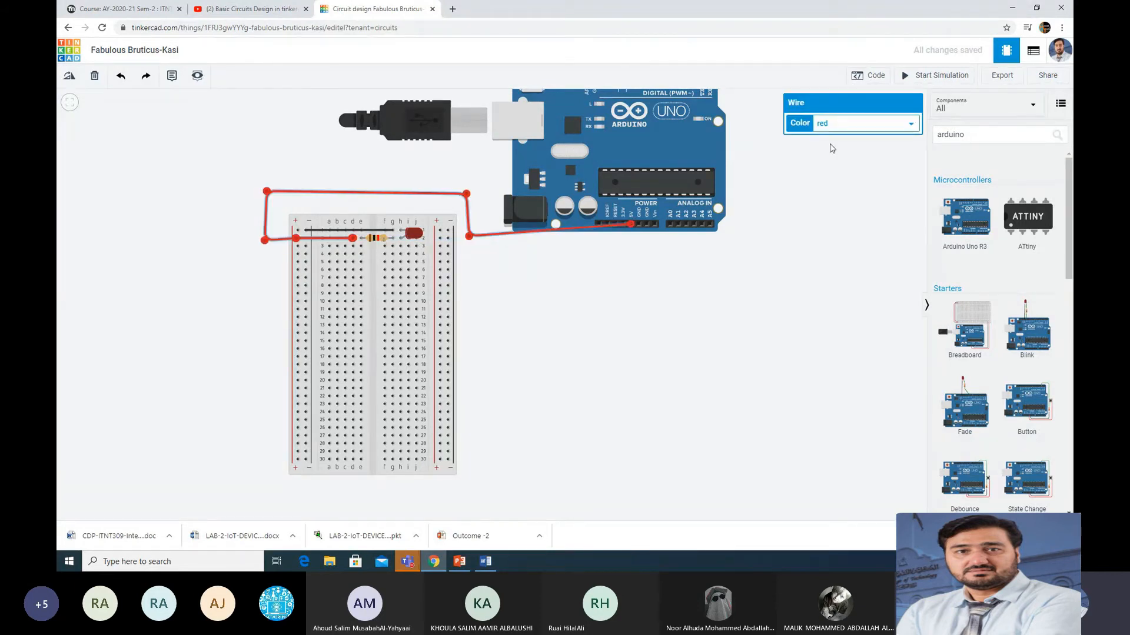
# - Wire the Arduino's GND power pin around the breadboard's upper edge to the left negative rail in row 1 and colour the wire black
pyautogui.click(646, 225)
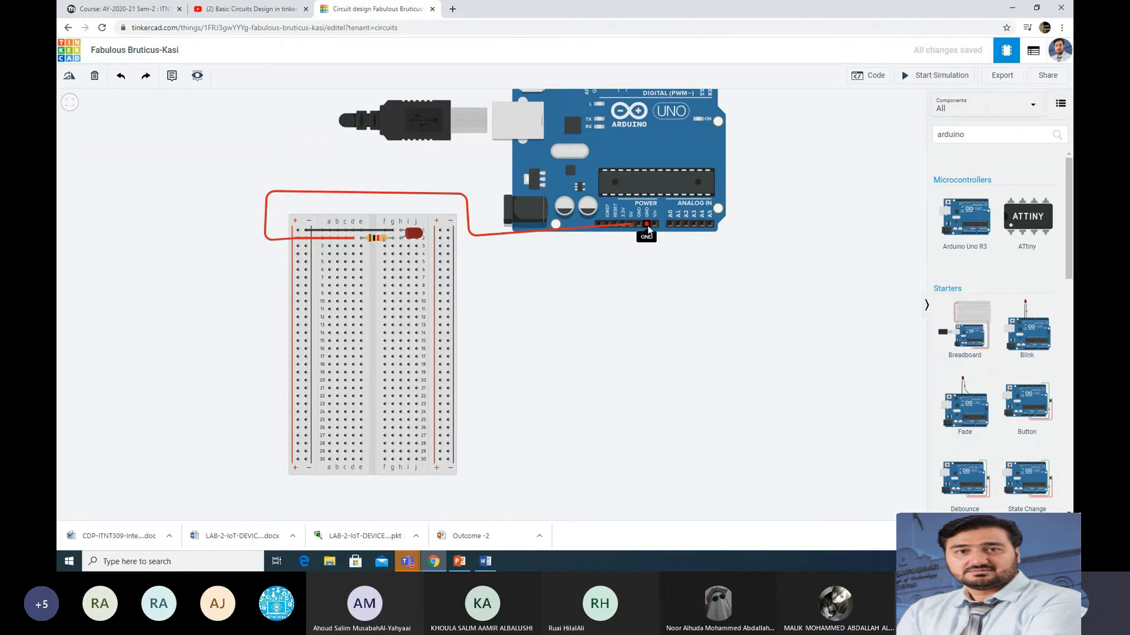
pyautogui.click(639, 306)
pyautogui.click(485, 298)
pyautogui.click(462, 296)
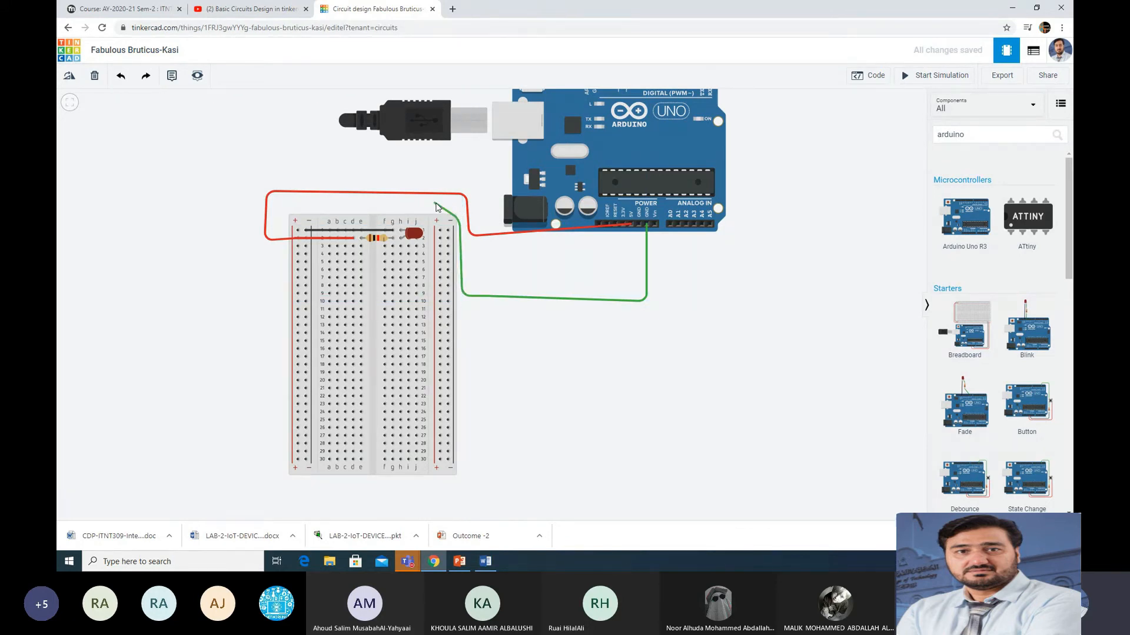
pyautogui.click(452, 209)
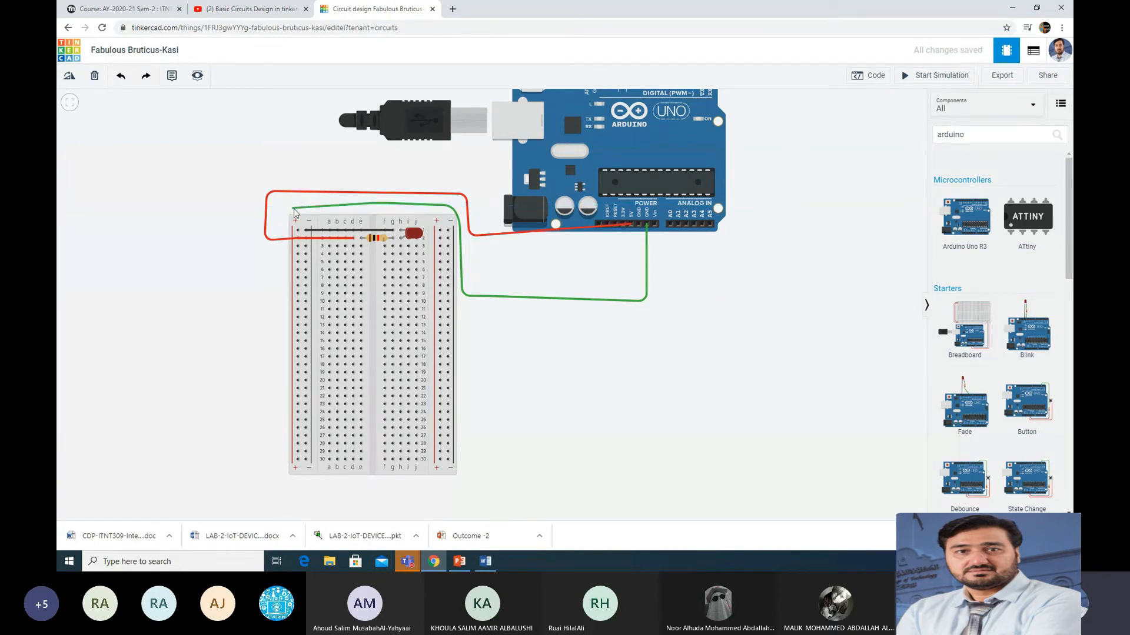
pyautogui.click(307, 207)
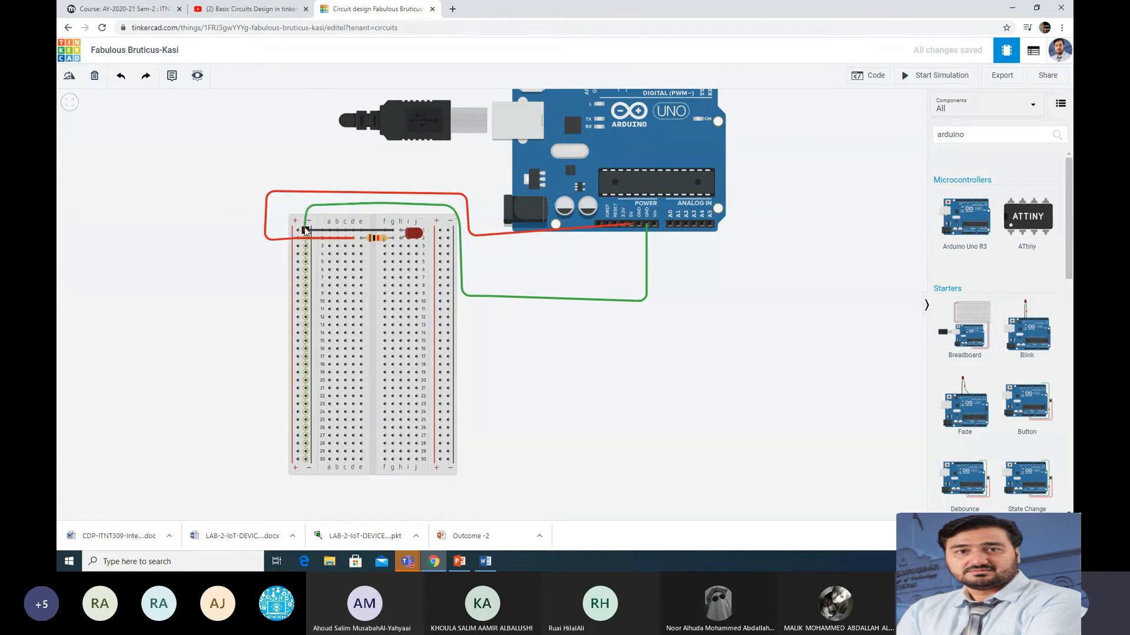
pyautogui.click(306, 230)
pyautogui.click(845, 125)
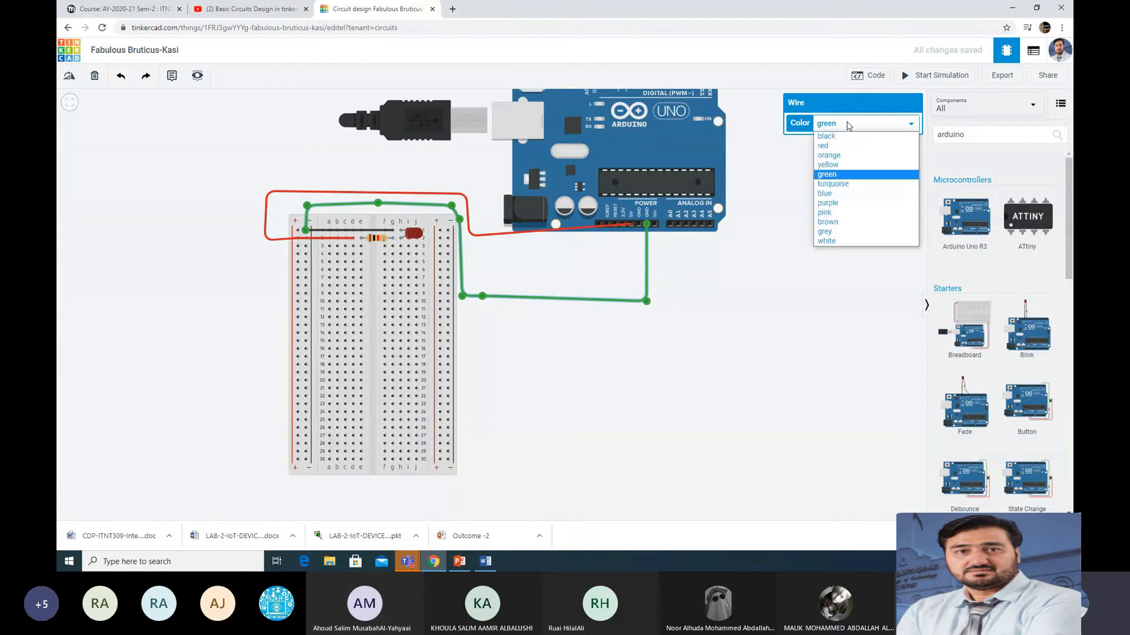
pyautogui.click(833, 139)
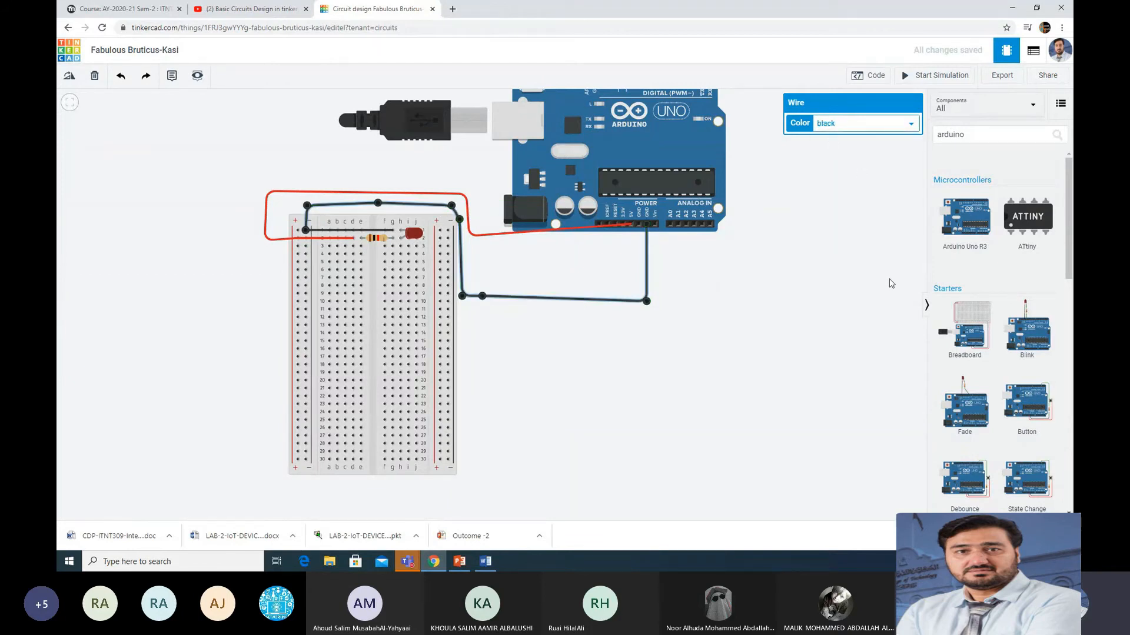
# - Run the simulation of the Arduino-powered LED circuit, inspect the board, and stop the simulation
pyautogui.click(934, 77)
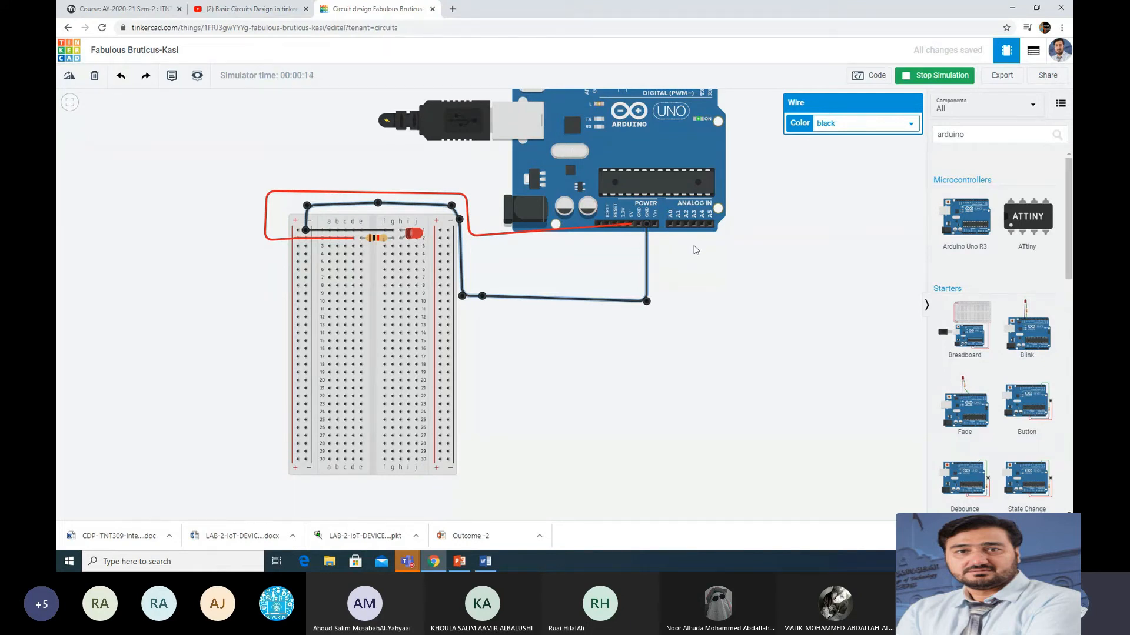
pyautogui.click(683, 142)
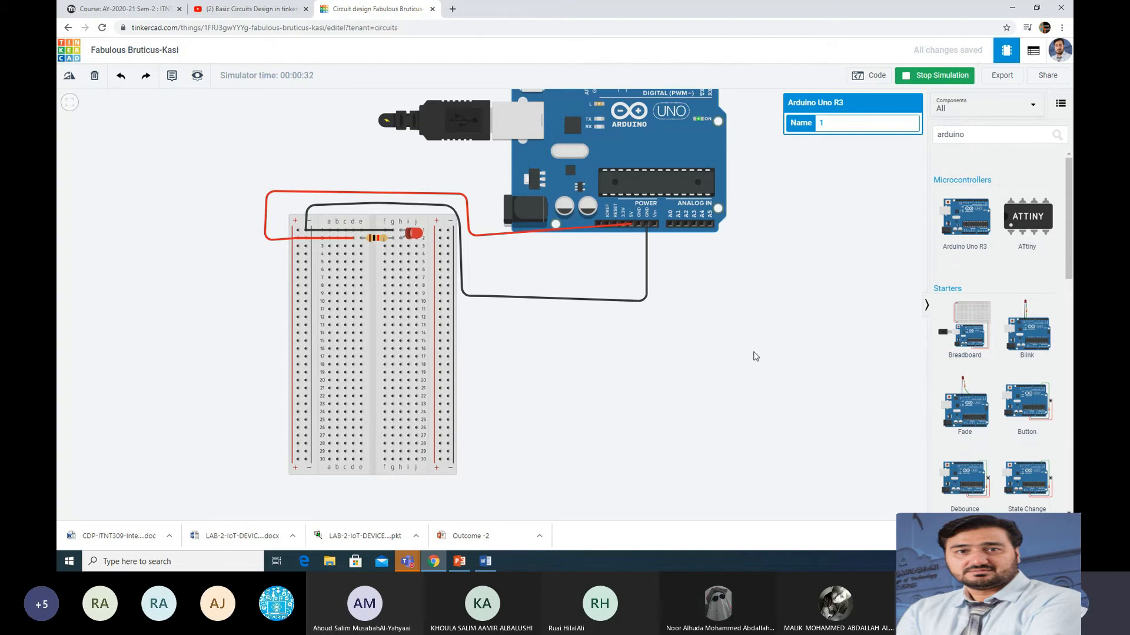
pyautogui.scroll(1, 755, 356)
pyautogui.scroll(-3, 750, 353)
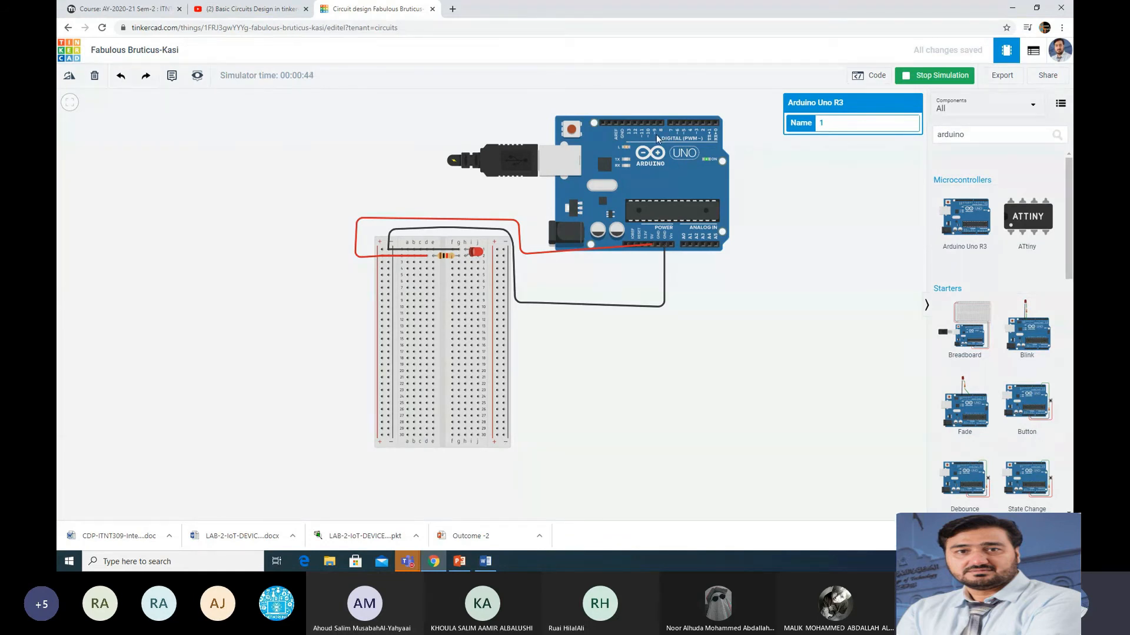
pyautogui.click(918, 82)
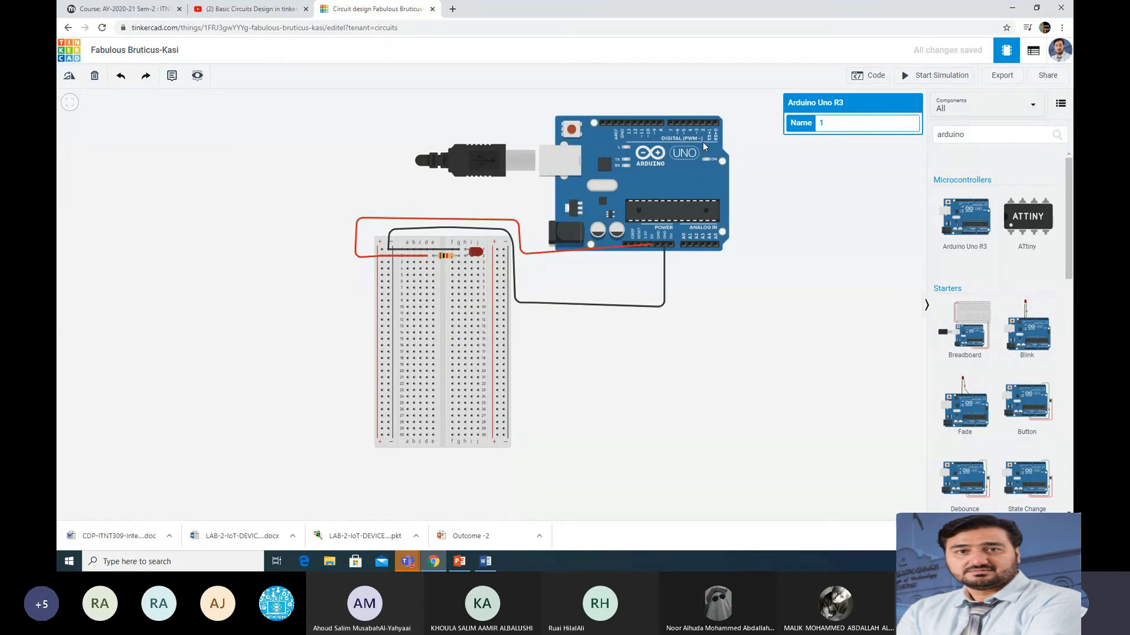
# - Rotate the Arduino 90 degrees clockwise and move the black wire's end to the GND pin beside AREF
pyautogui.hotkey('ctrl', 'r')
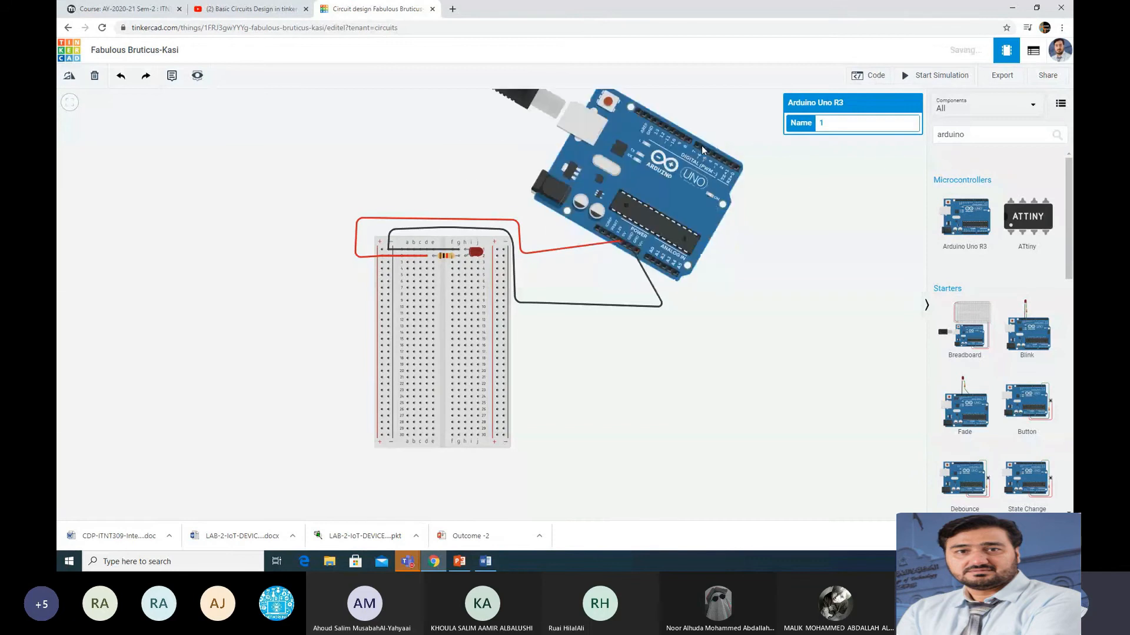
pyautogui.hotkey('ctrl', 'r')
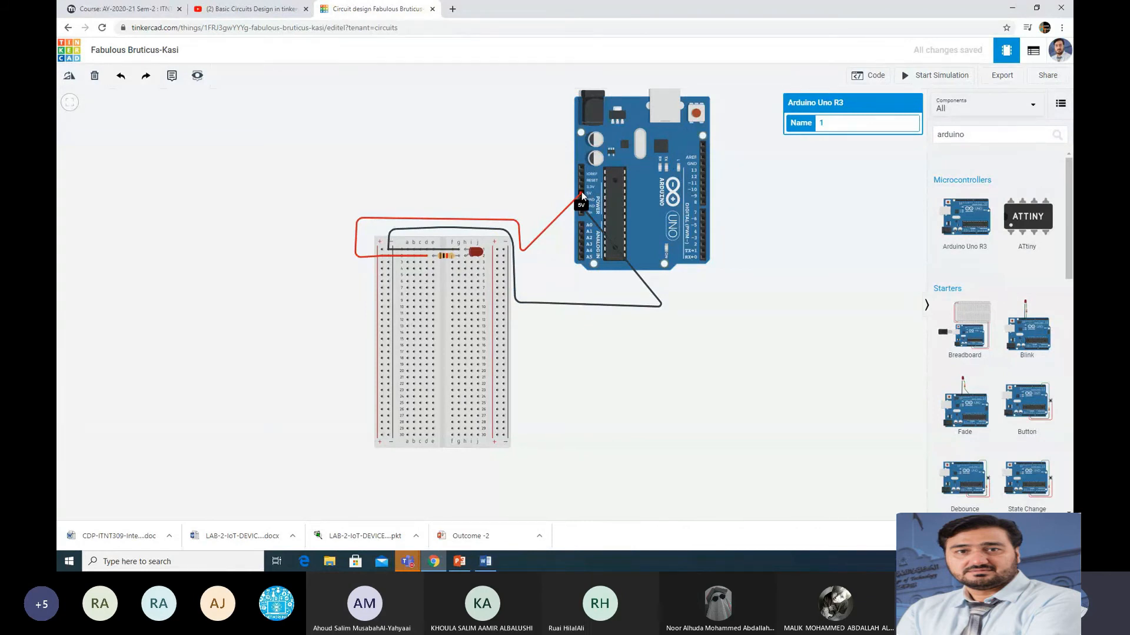
pyautogui.click(582, 221)
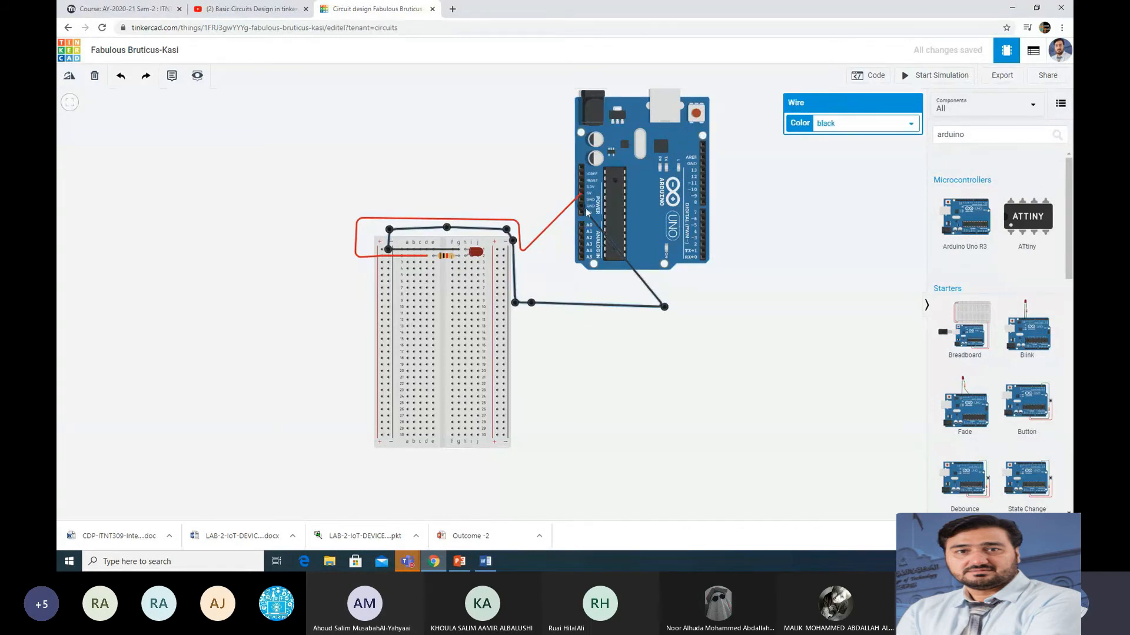
pyautogui.moveTo(582, 207); pyautogui.dragTo(701, 162)
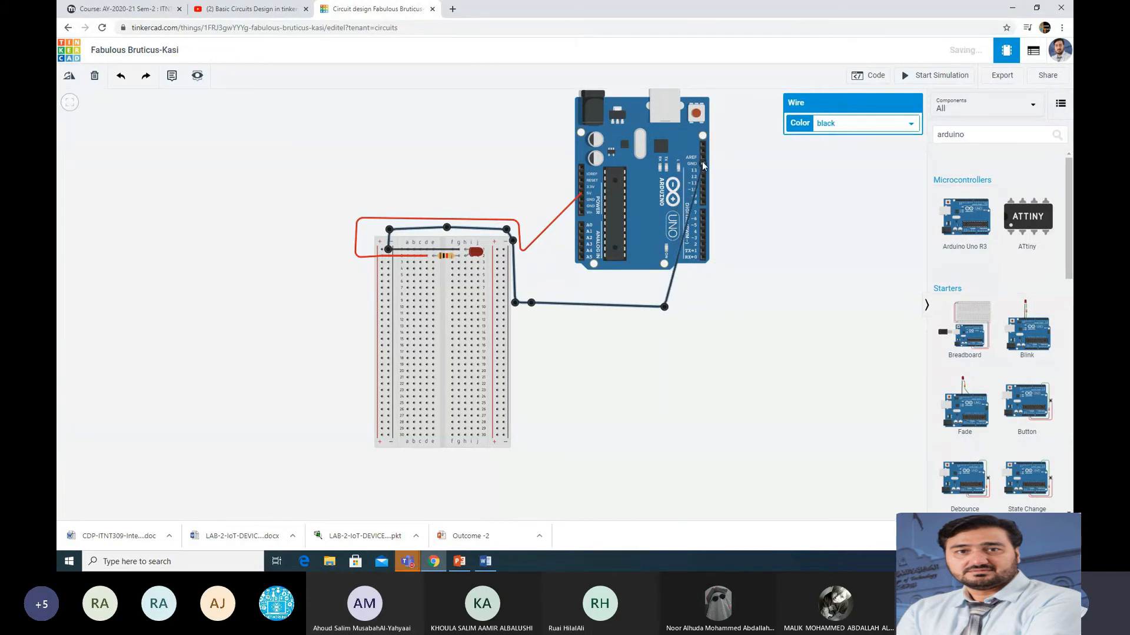
# - Replace the red 5V wire with a red wire from pin D8, routed below the Arduino, to the breadboard's left positive rail
pyautogui.click(582, 192)
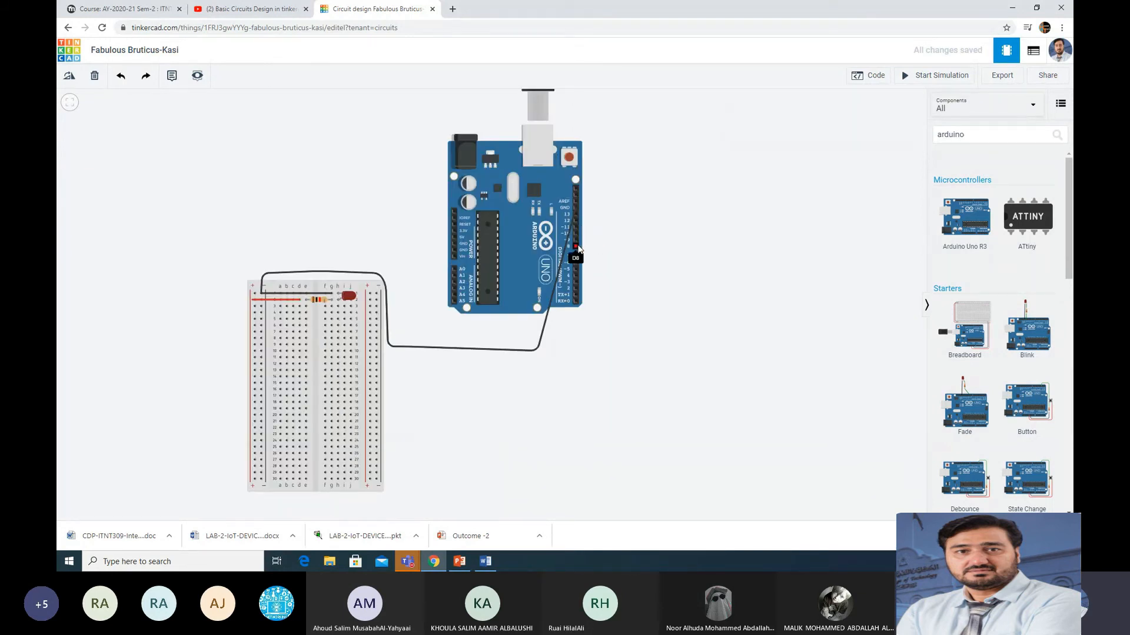
pyautogui.click(576, 247)
pyautogui.click(644, 246)
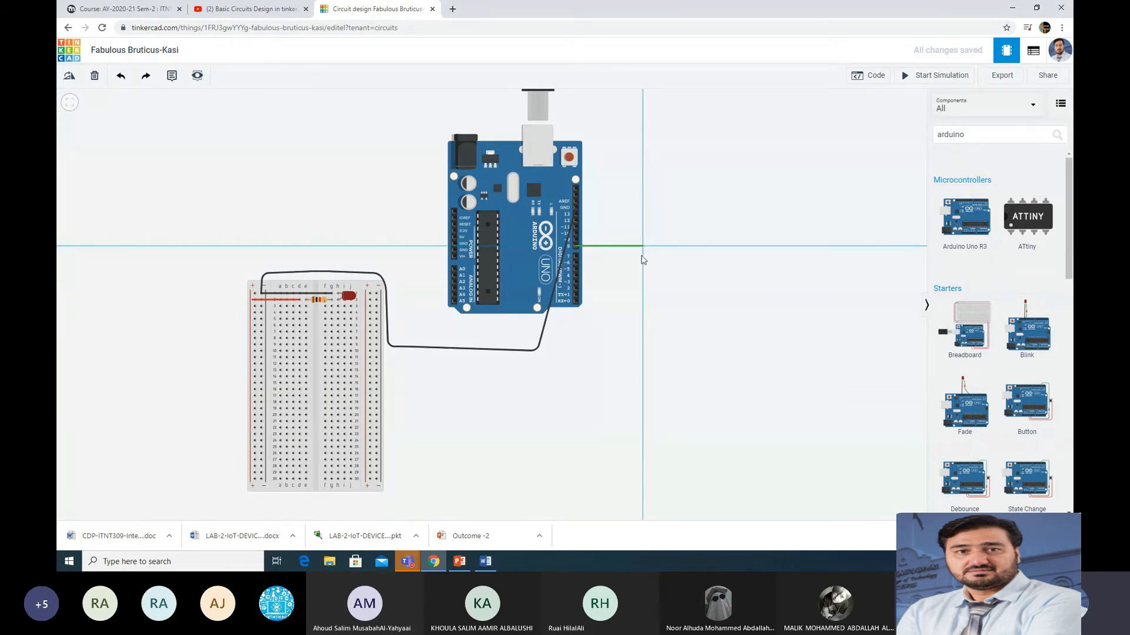
pyautogui.click(643, 338)
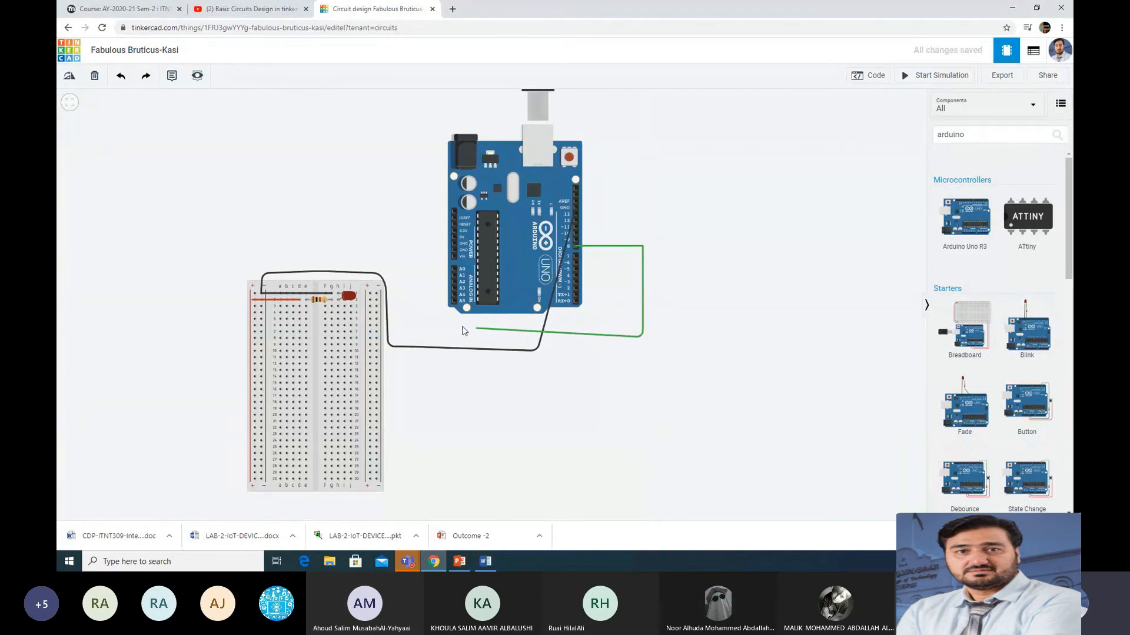
pyautogui.click(418, 327)
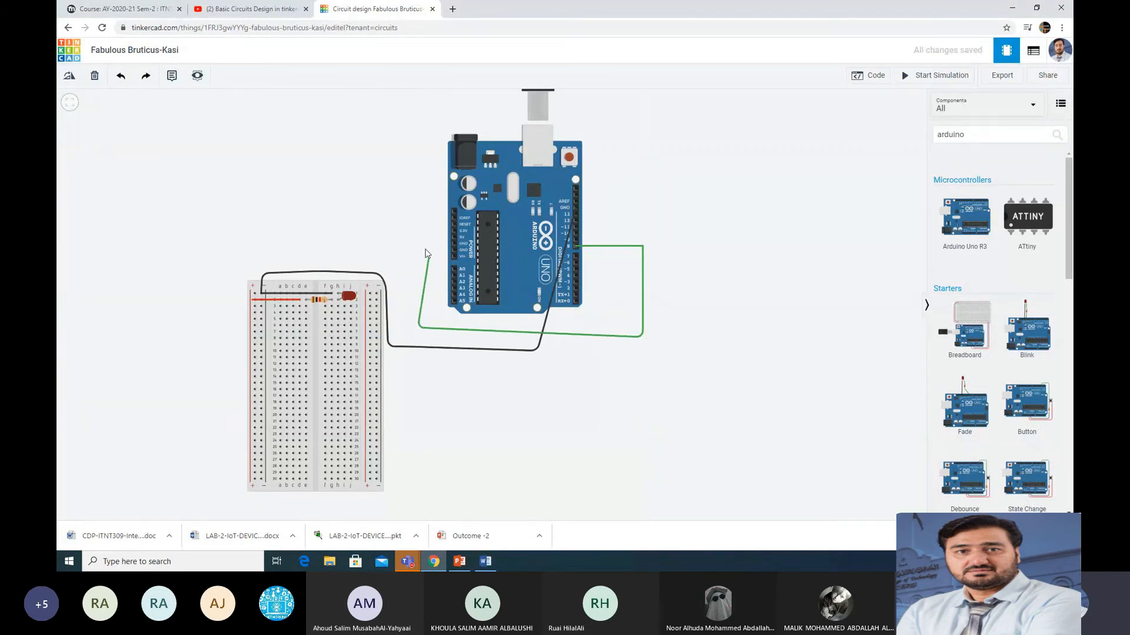
pyautogui.click(407, 223)
pyautogui.click(229, 235)
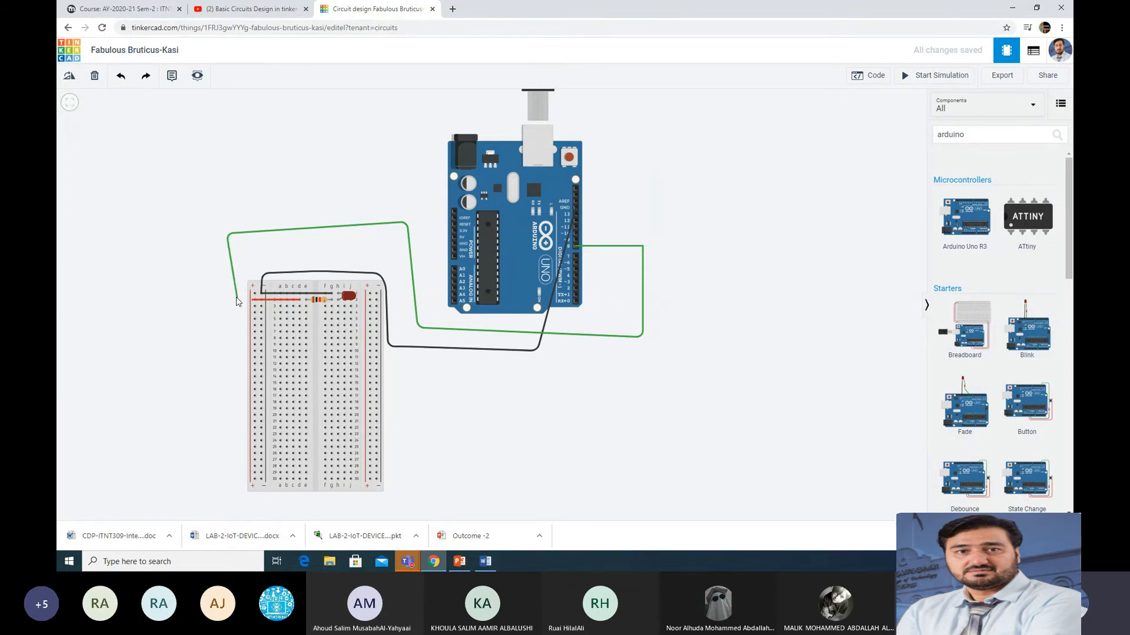
pyautogui.click(232, 297)
pyautogui.click(254, 301)
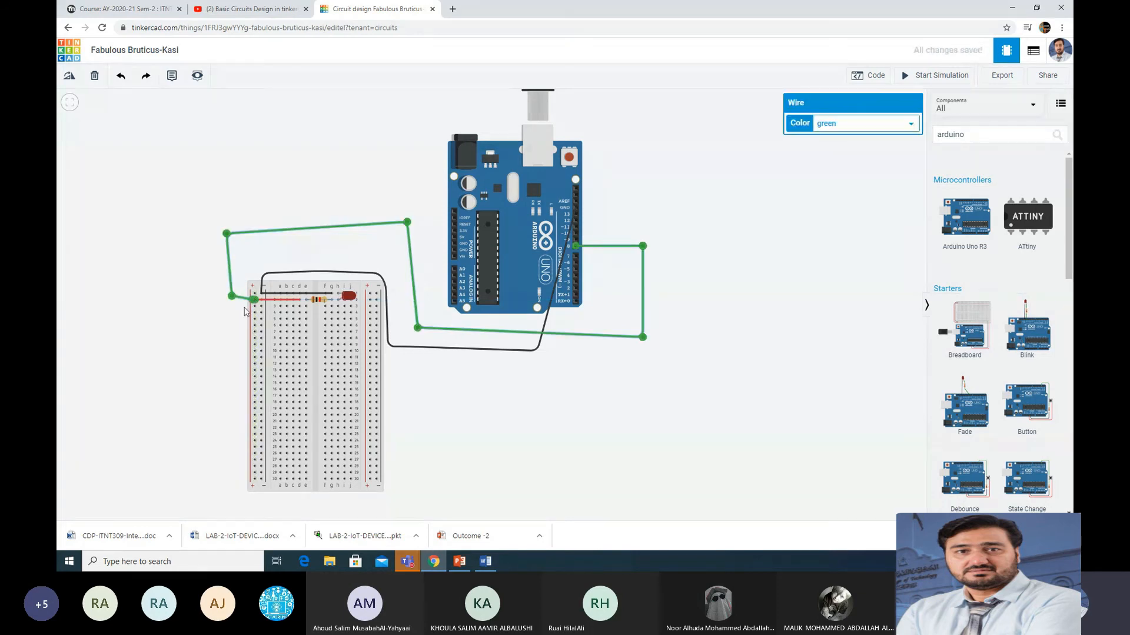
pyautogui.click(856, 124)
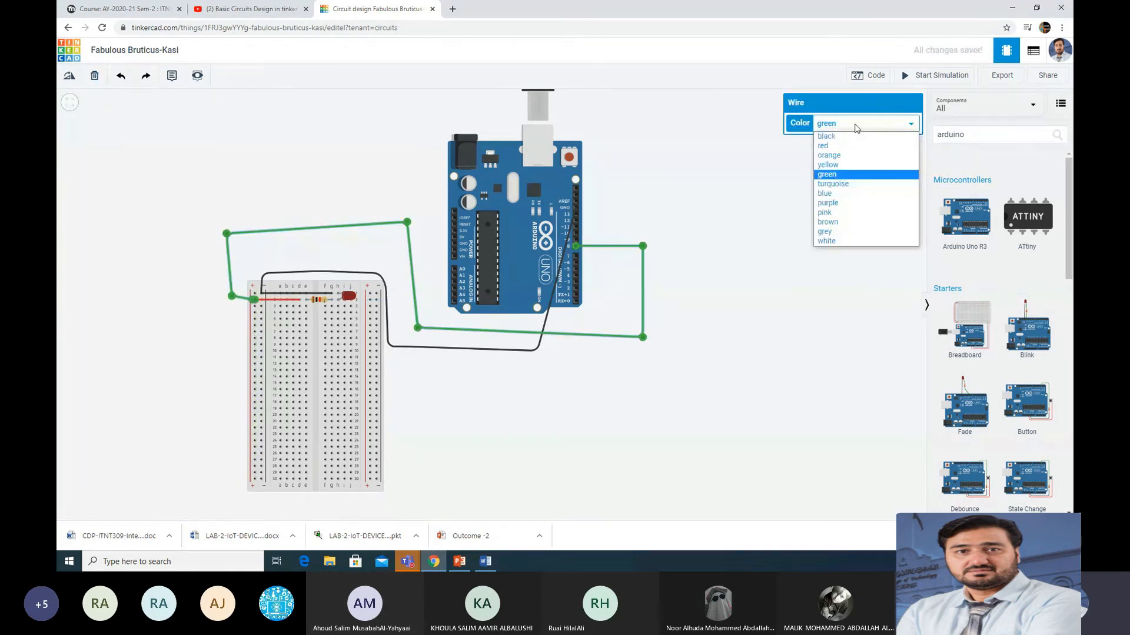
pyautogui.click(839, 146)
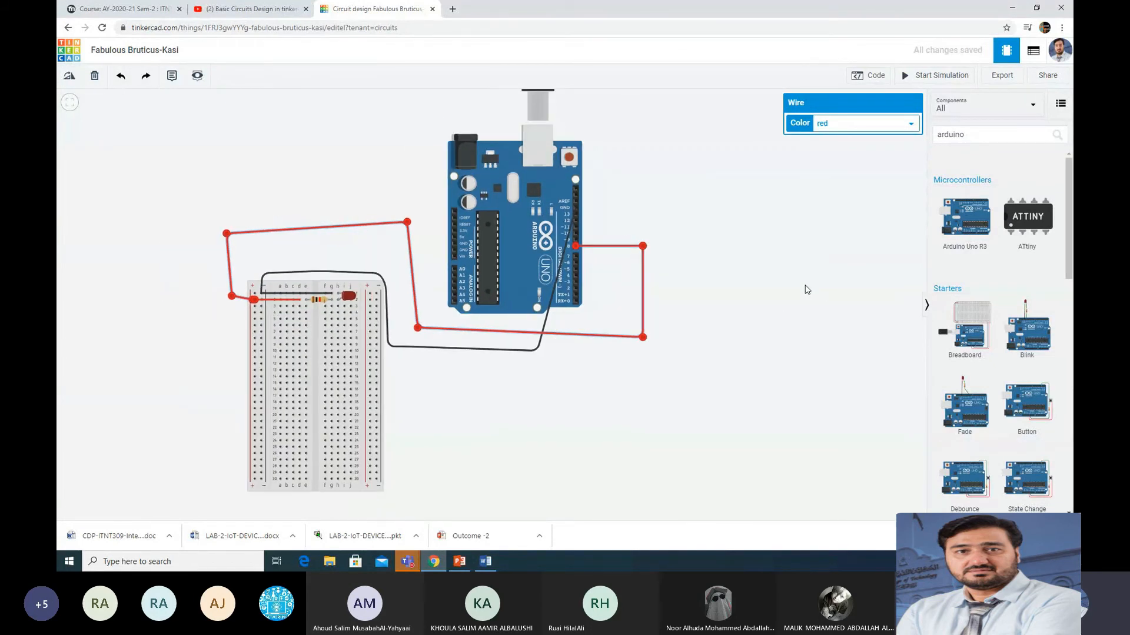
# - Clear the default blink blocks from the Arduino's code and add an output block setting pin 8 to HIGH
pyautogui.click(860, 76)
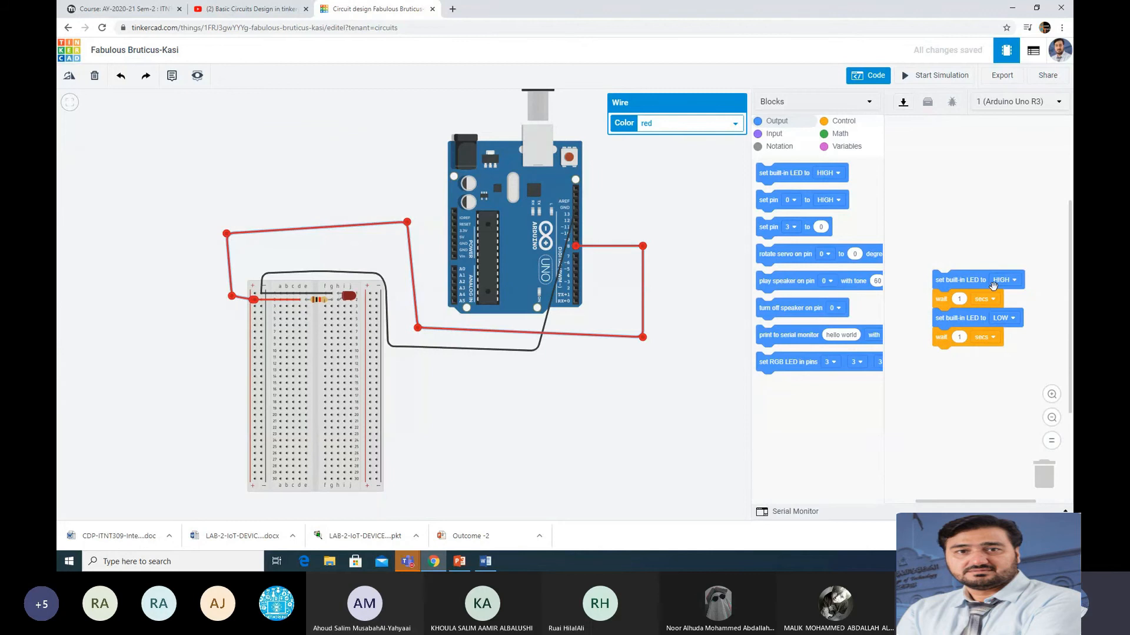
pyautogui.moveTo(978, 283); pyautogui.dragTo(1045, 473)
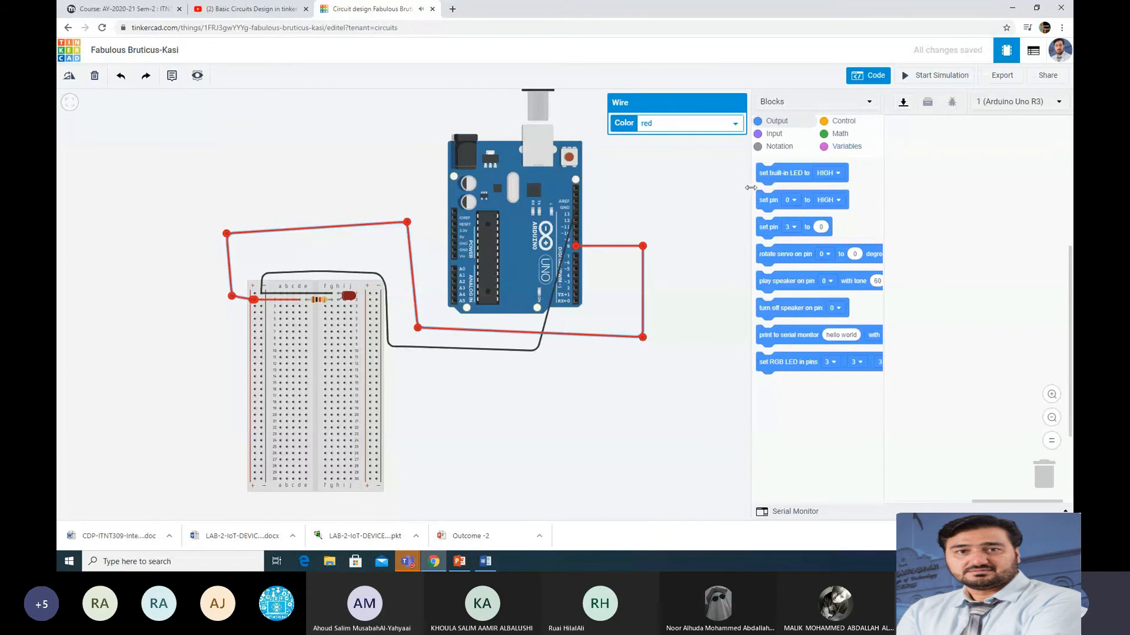
pyautogui.moveTo(762, 201); pyautogui.dragTo(932, 192)
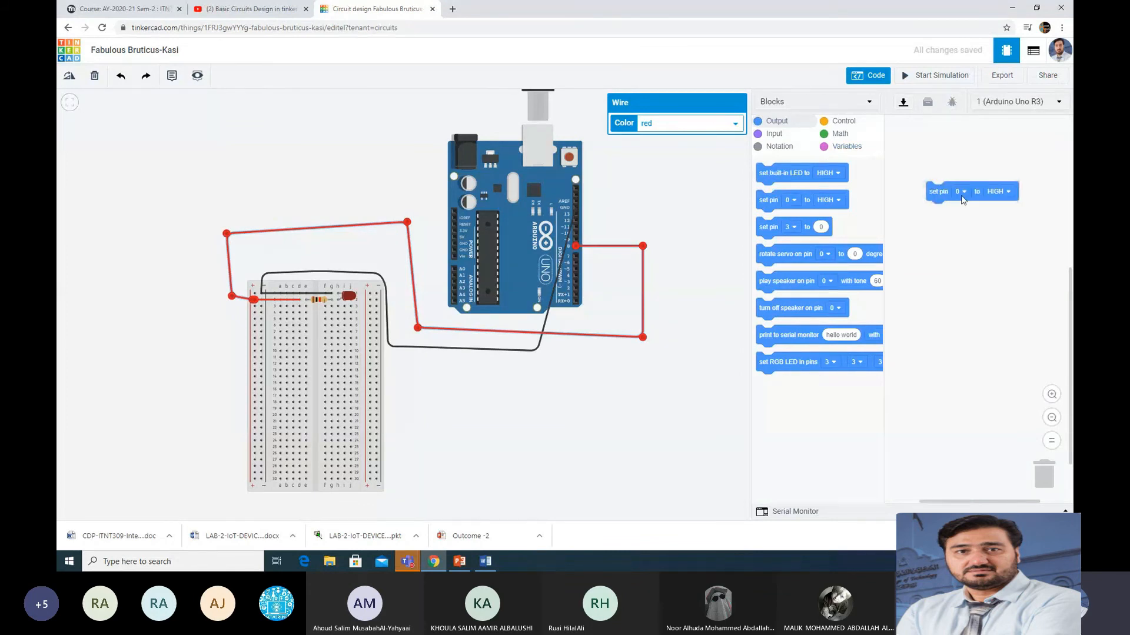
pyautogui.click(960, 192)
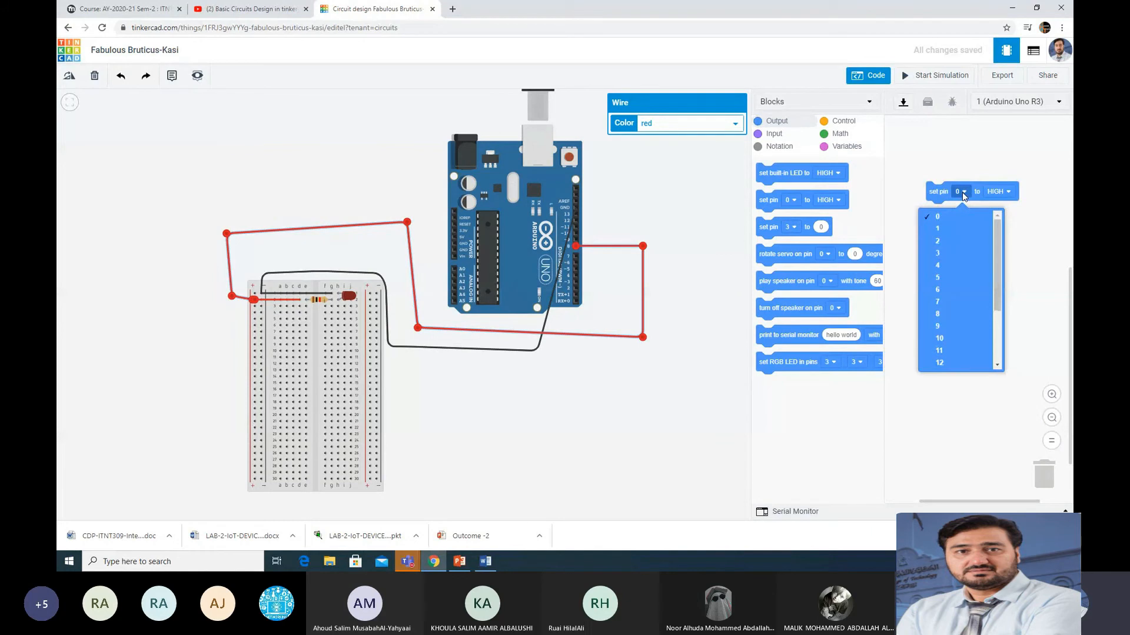
pyautogui.click(939, 316)
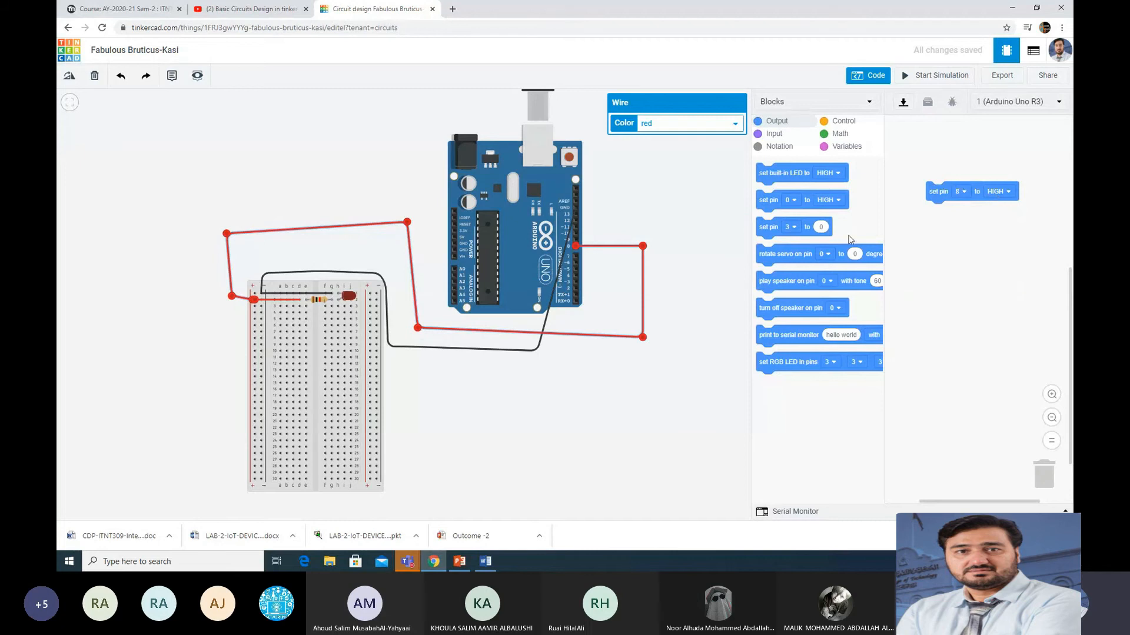
# - Attach a wait block of 100 milliseconds beneath the set pin block
pyautogui.click(836, 121)
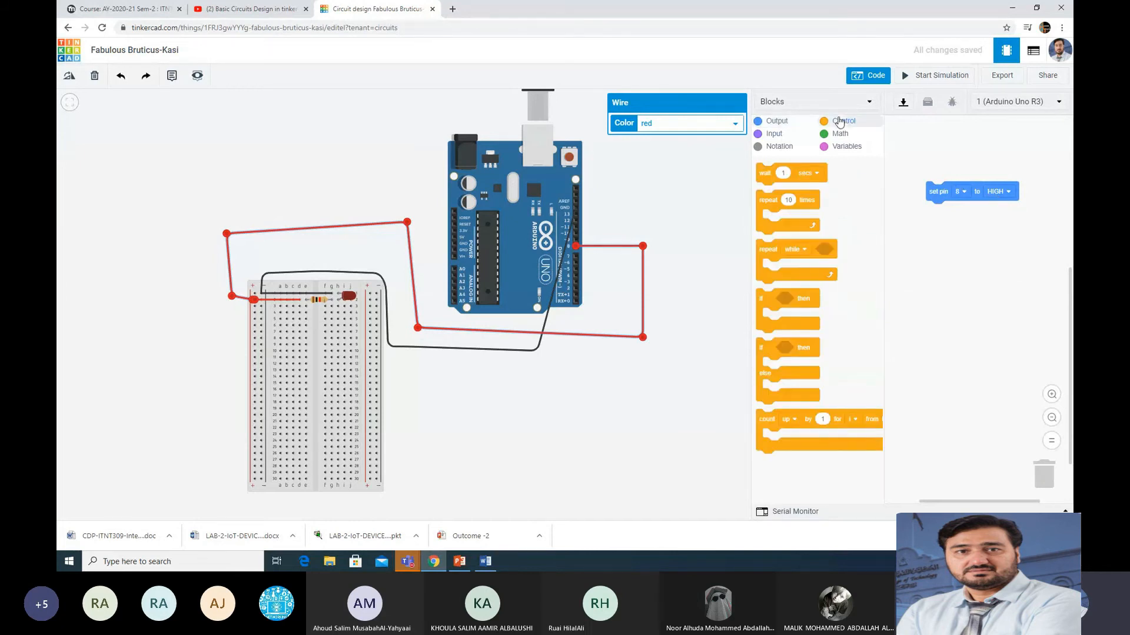
pyautogui.moveTo(764, 176); pyautogui.dragTo(935, 212)
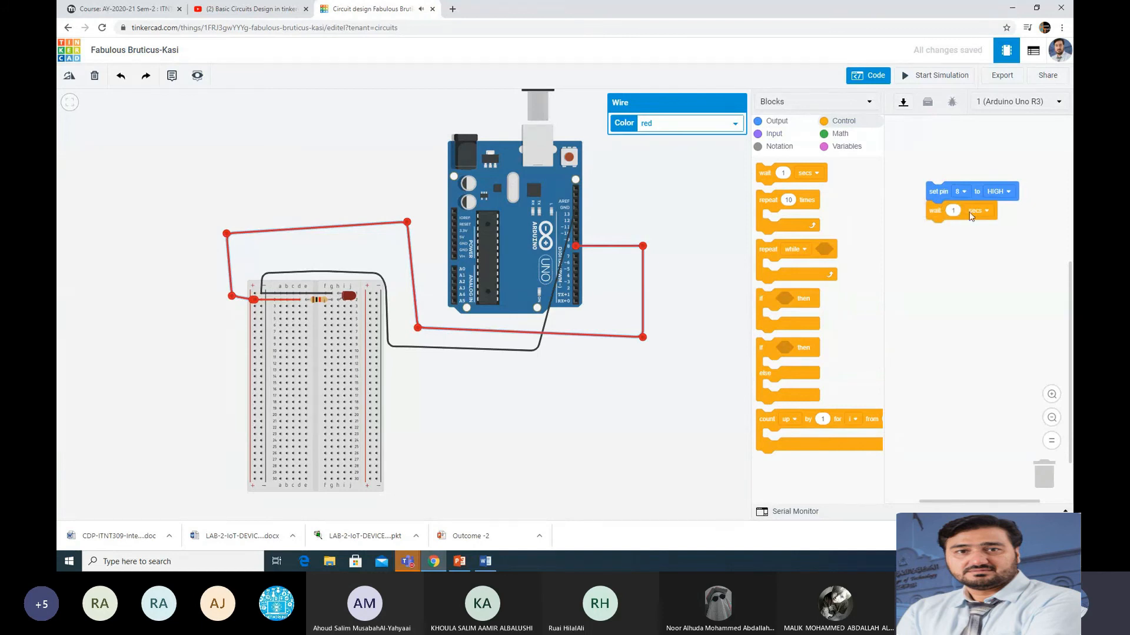
pyautogui.click(976, 211)
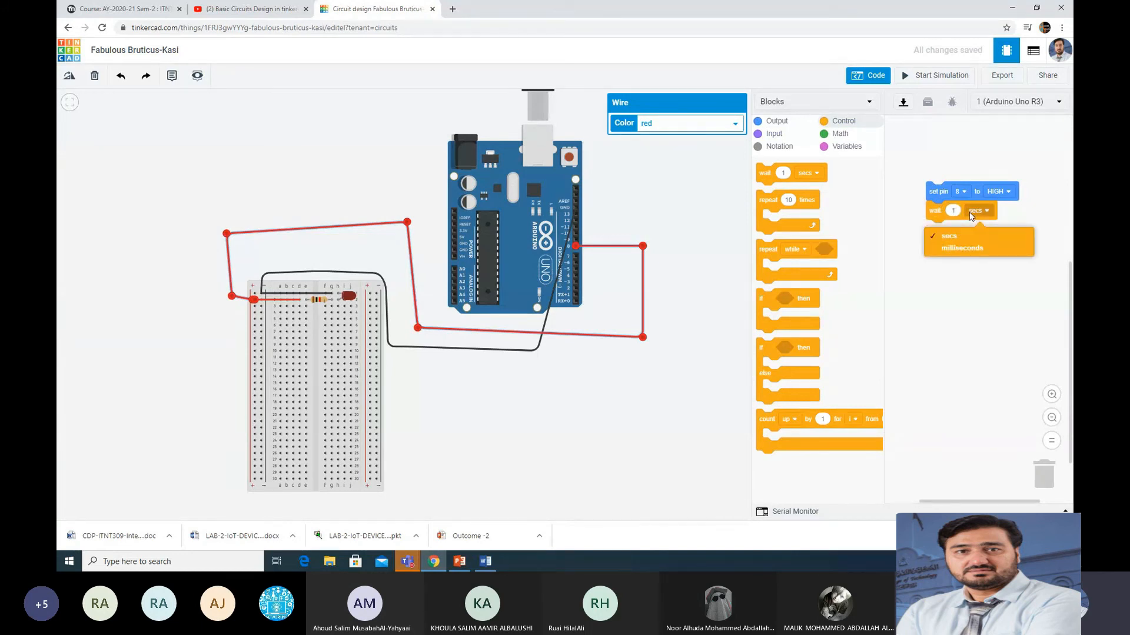
pyautogui.click(965, 250)
pyautogui.click(953, 211)
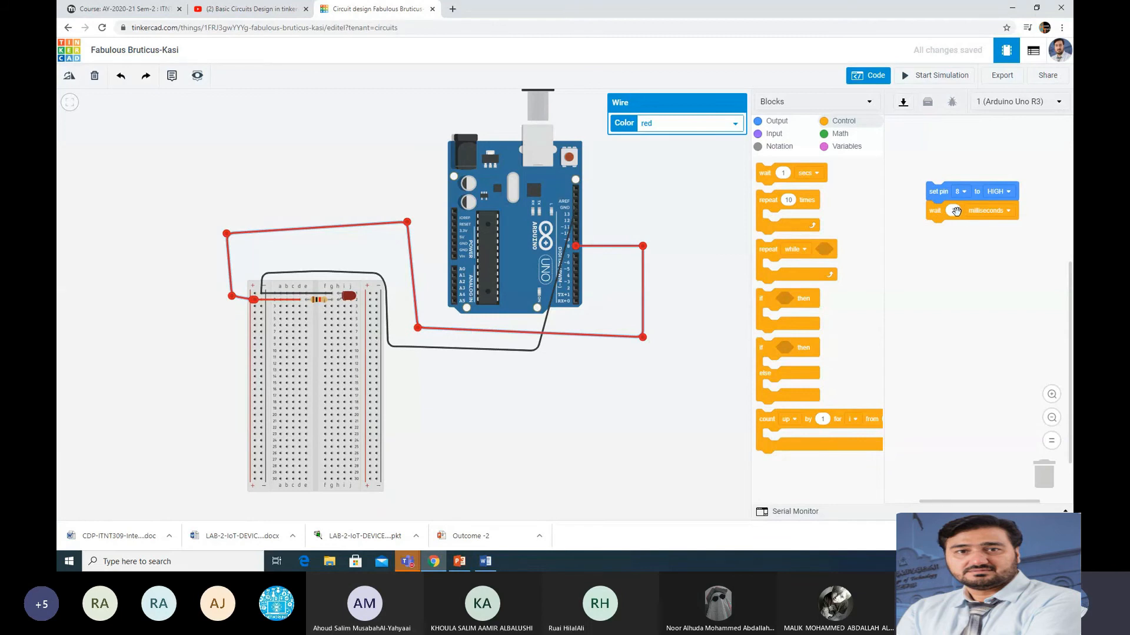
pyautogui.write('100')
pyautogui.click(1036, 263)
pyautogui.click(955, 211)
pyautogui.click(945, 253)
pyautogui.moveTo(970, 250); pyautogui.dragTo(968, 249)
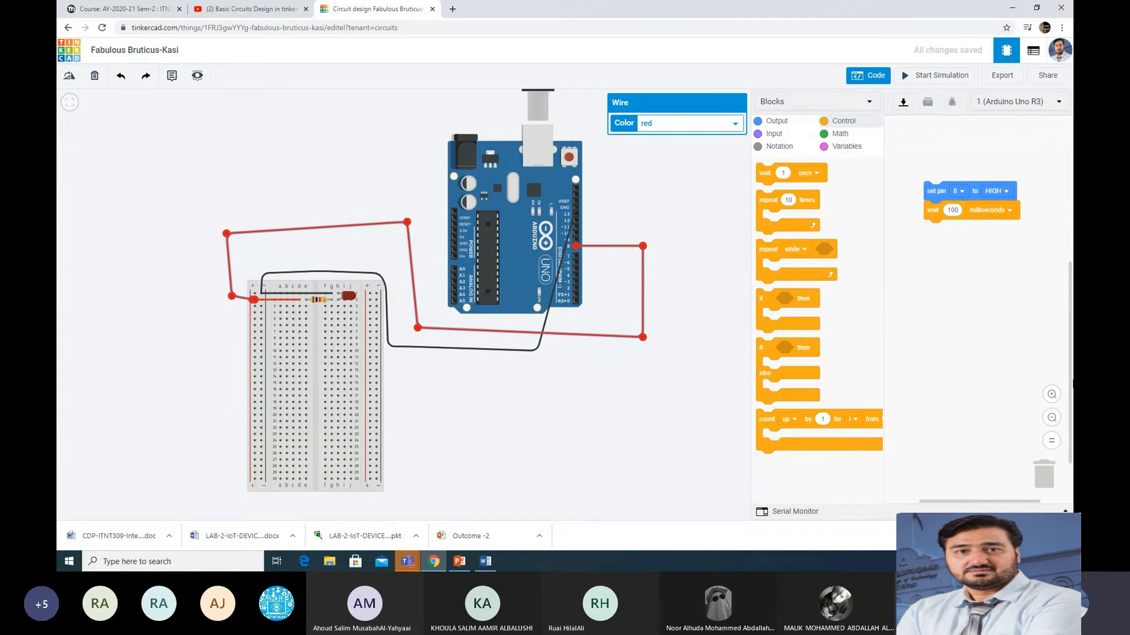
# - Attach an output block setting pin 8 to LOW beneath the 100 milliseconds wait block
pyautogui.click(772, 122)
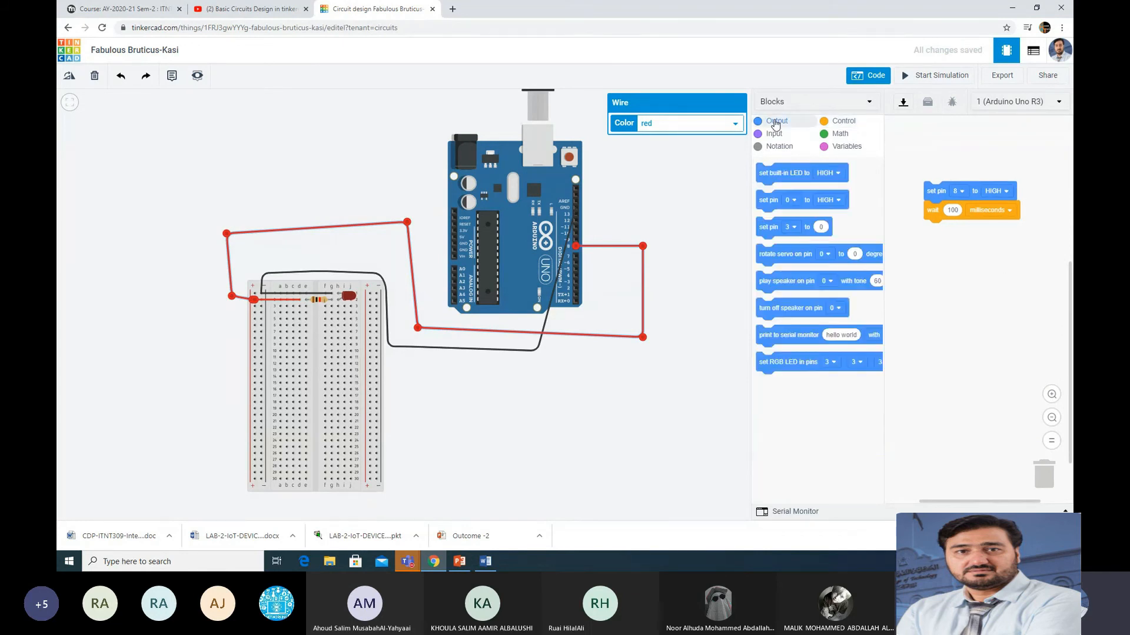
pyautogui.moveTo(766, 202); pyautogui.dragTo(964, 238)
pyautogui.click(962, 232)
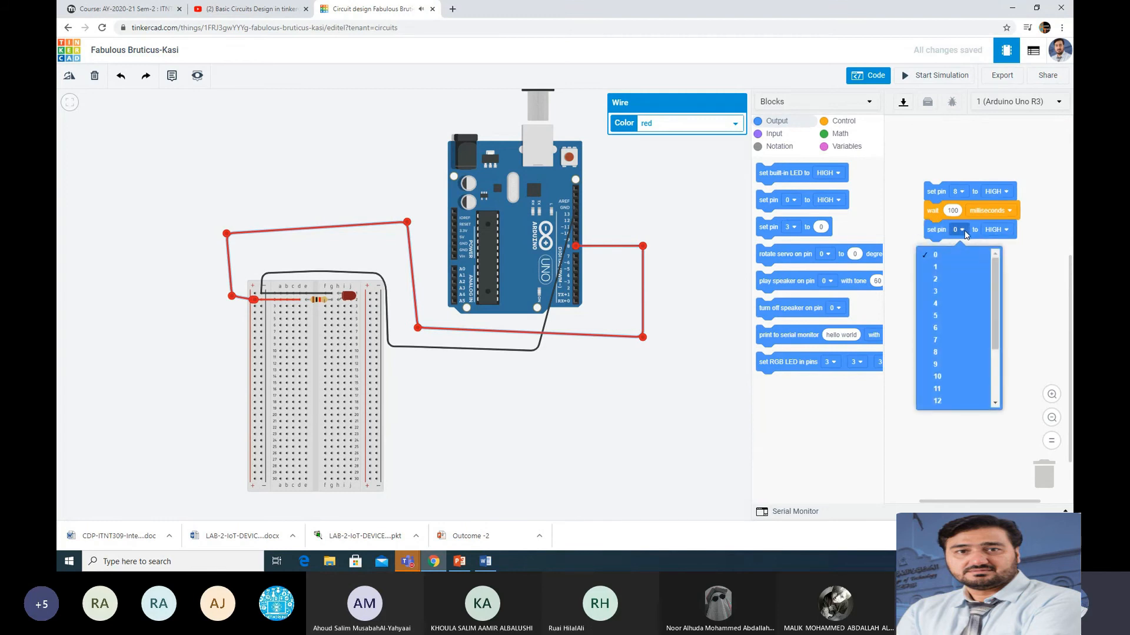
pyautogui.click(937, 354)
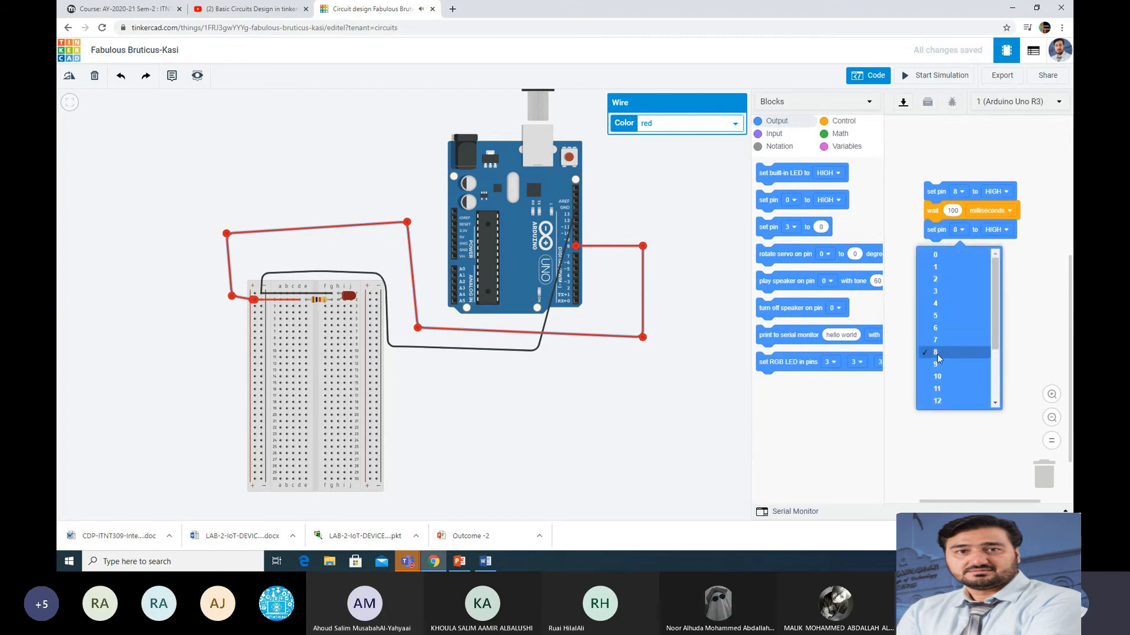
pyautogui.click(996, 230)
pyautogui.click(980, 266)
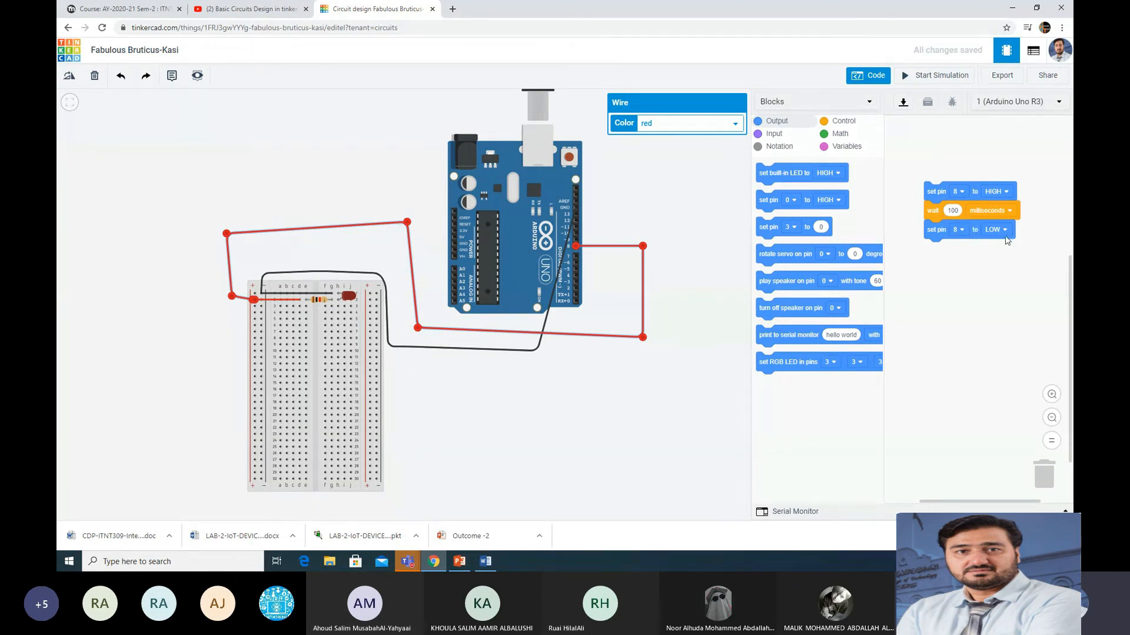
# - Run the circuit simulation to test the LED with the block program, and stop it
pyautogui.click(923, 79)
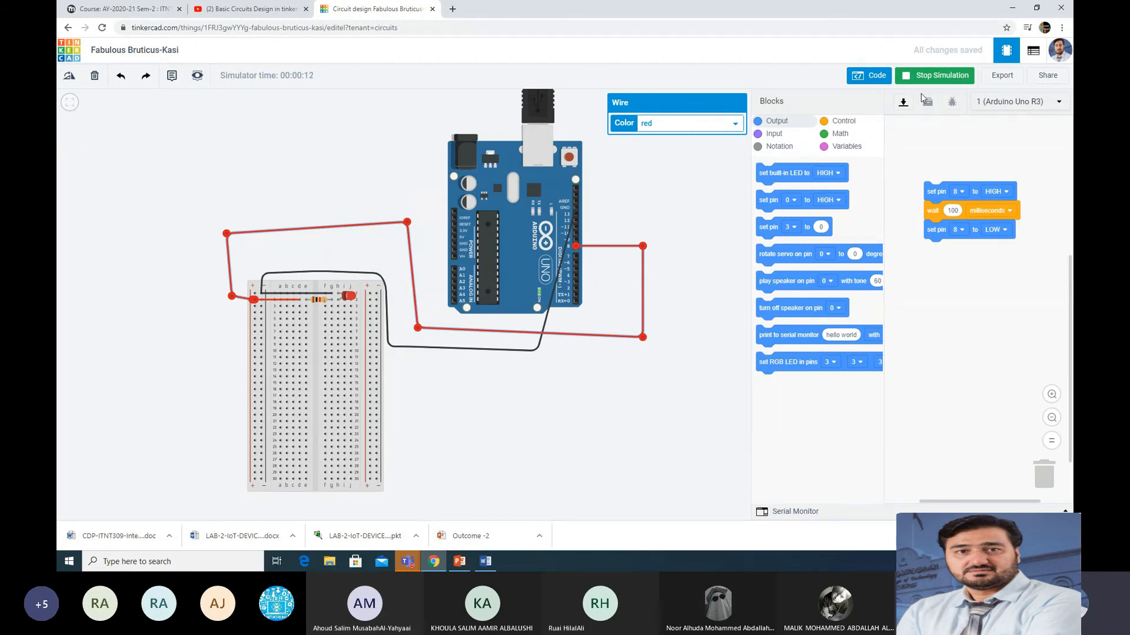
pyautogui.click(924, 77)
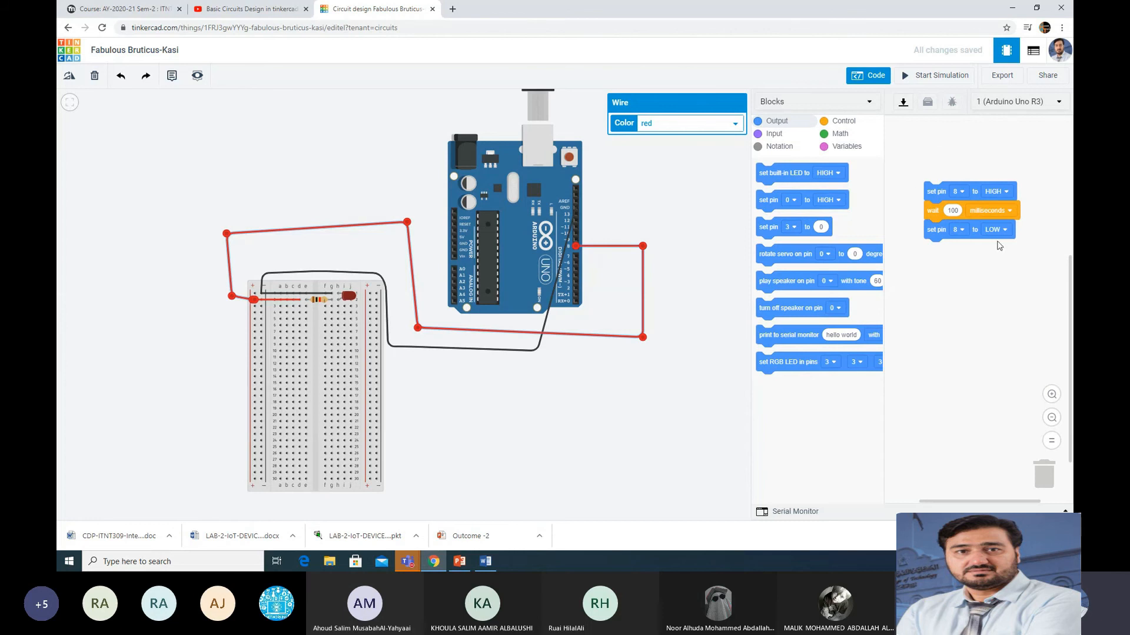
# - Switch the code editor to Blocks + Text and highlight the whole generated Arduino sketch
pyautogui.click(874, 83)
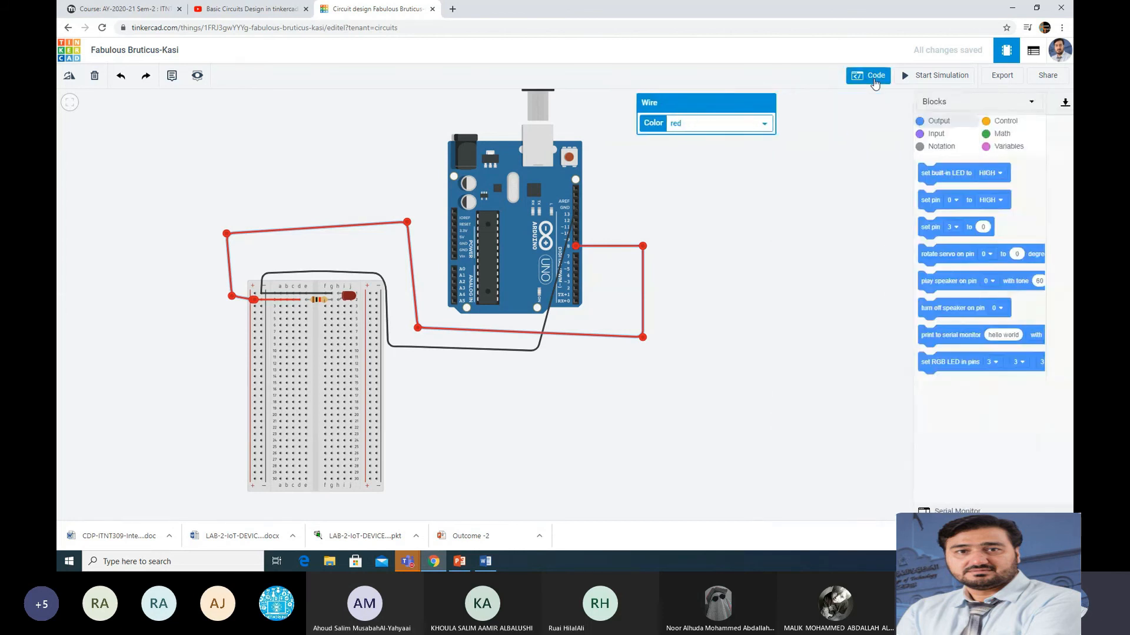
pyautogui.click(860, 103)
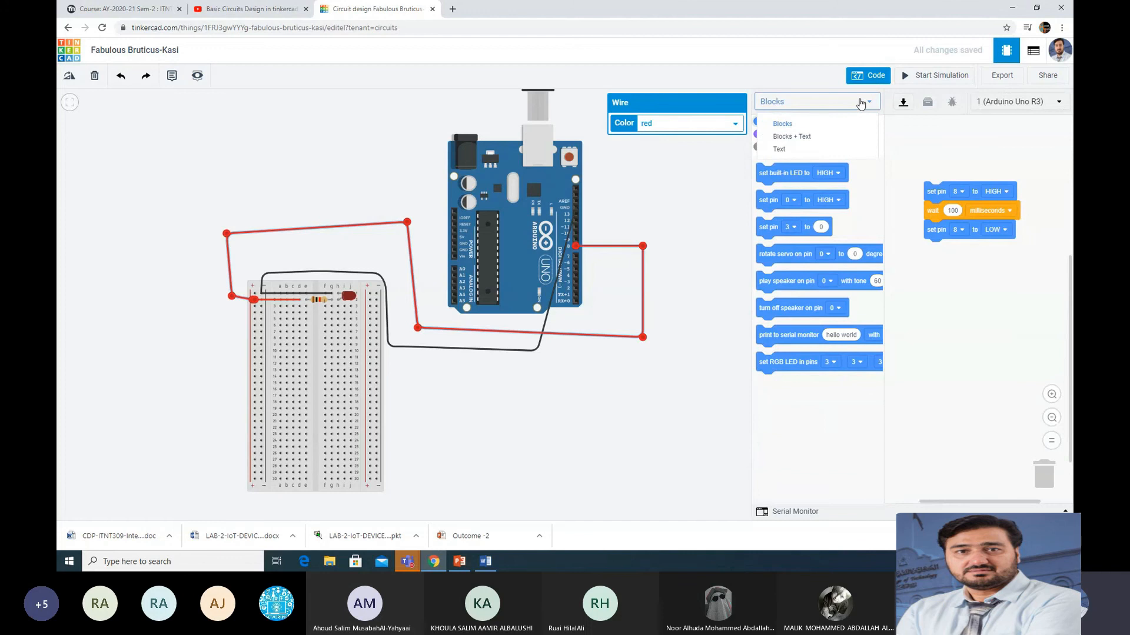
pyautogui.click(792, 135)
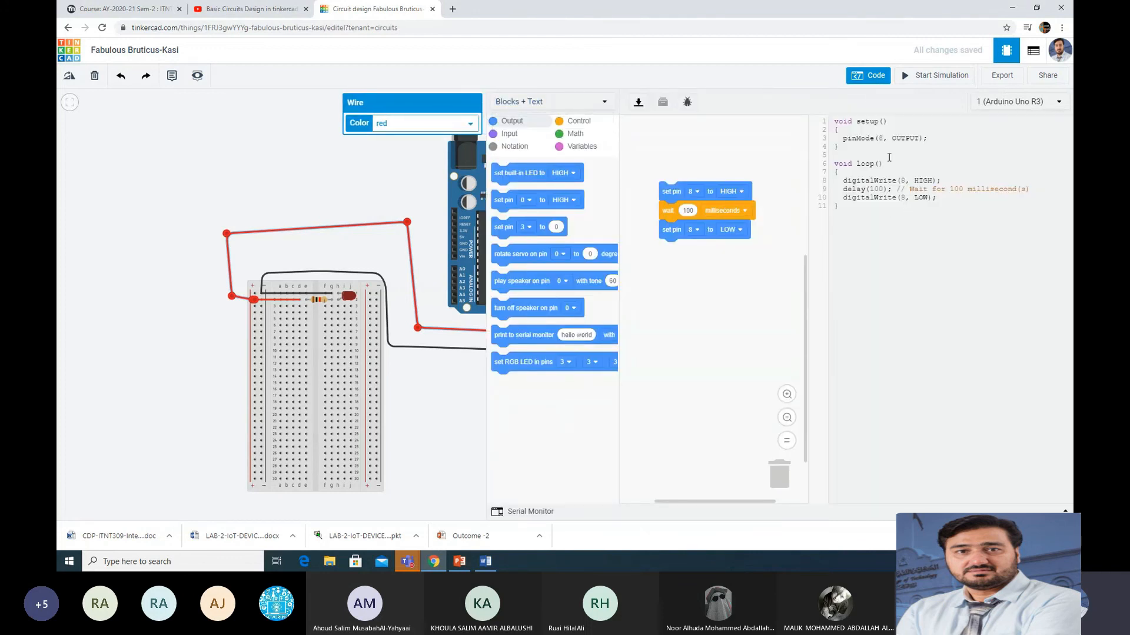
pyautogui.moveTo(834, 120); pyautogui.dragTo(909, 208)
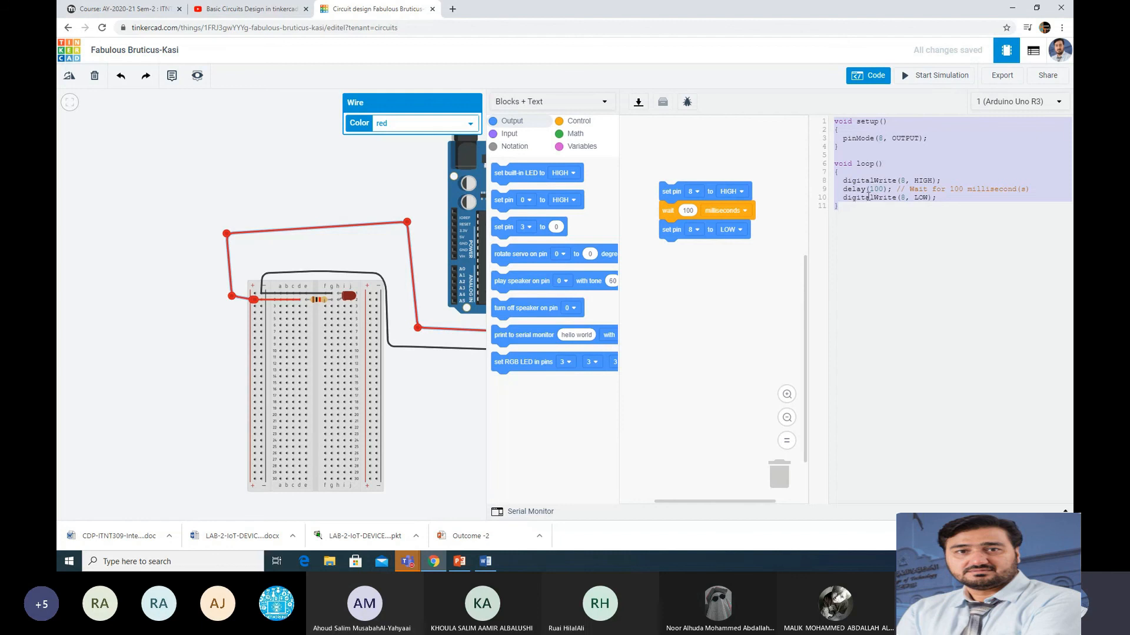
# - Start the simulation, shift the block stack slightly upward in the workspace, and highlight the generated code
pyautogui.click(933, 78)
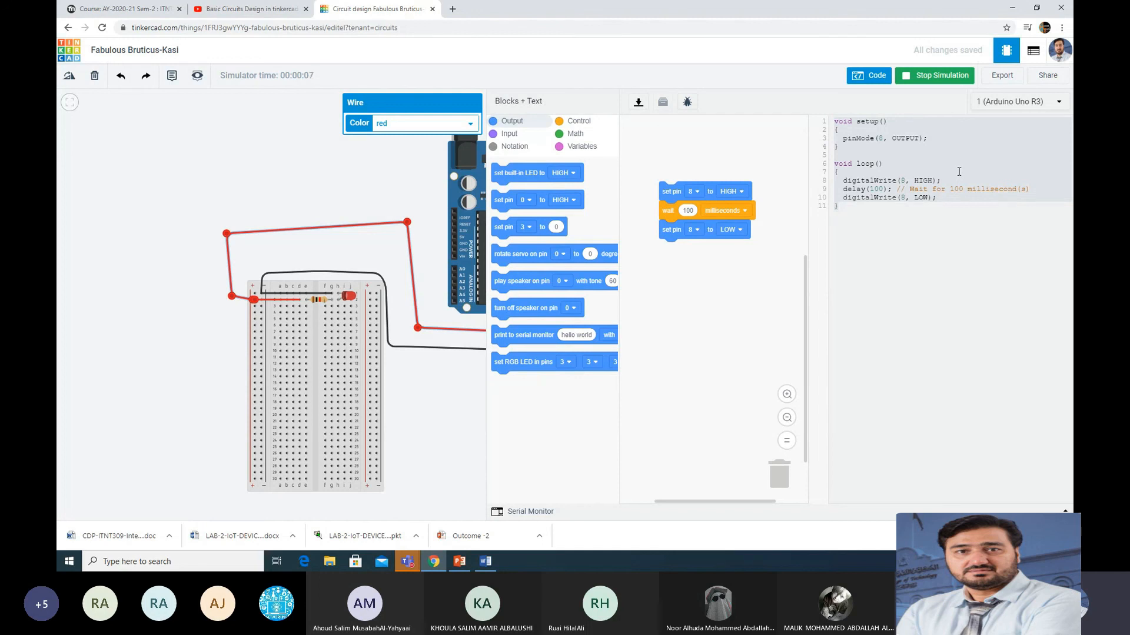
pyautogui.moveTo(668, 191); pyautogui.dragTo(664, 164)
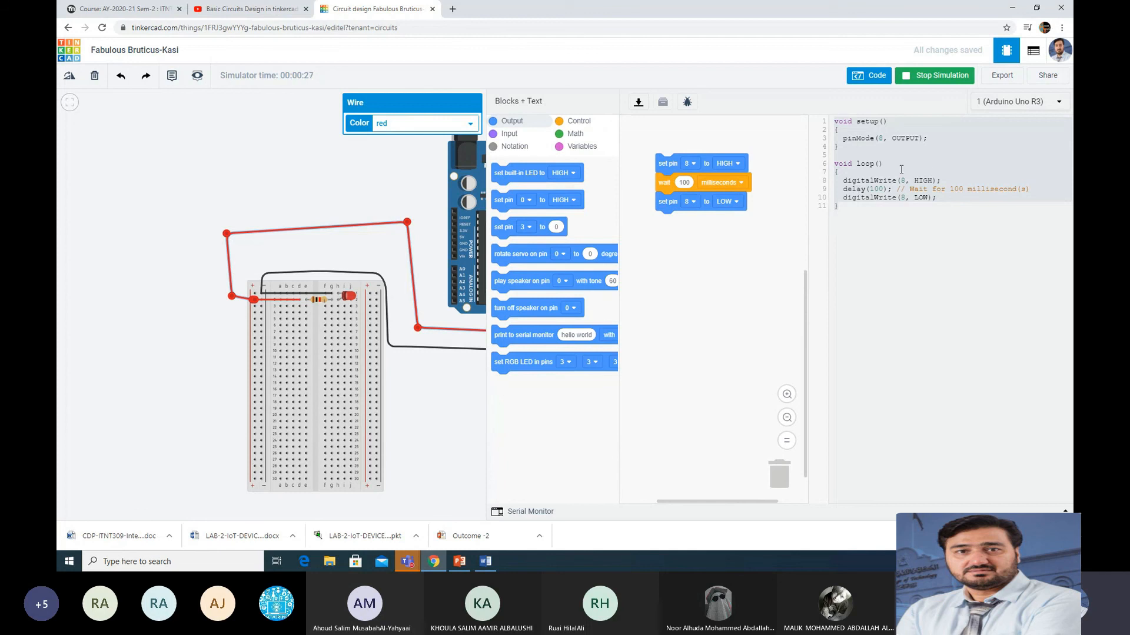
pyautogui.moveTo(835, 122); pyautogui.dragTo(894, 292)
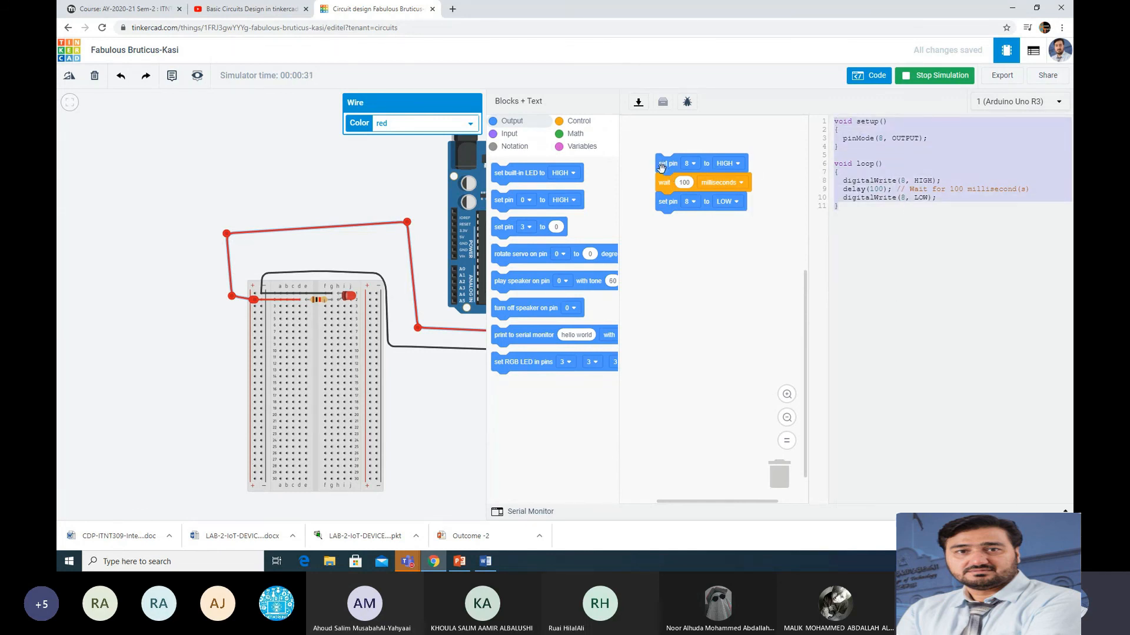
pyautogui.moveTo(662, 167); pyautogui.dragTo(665, 159)
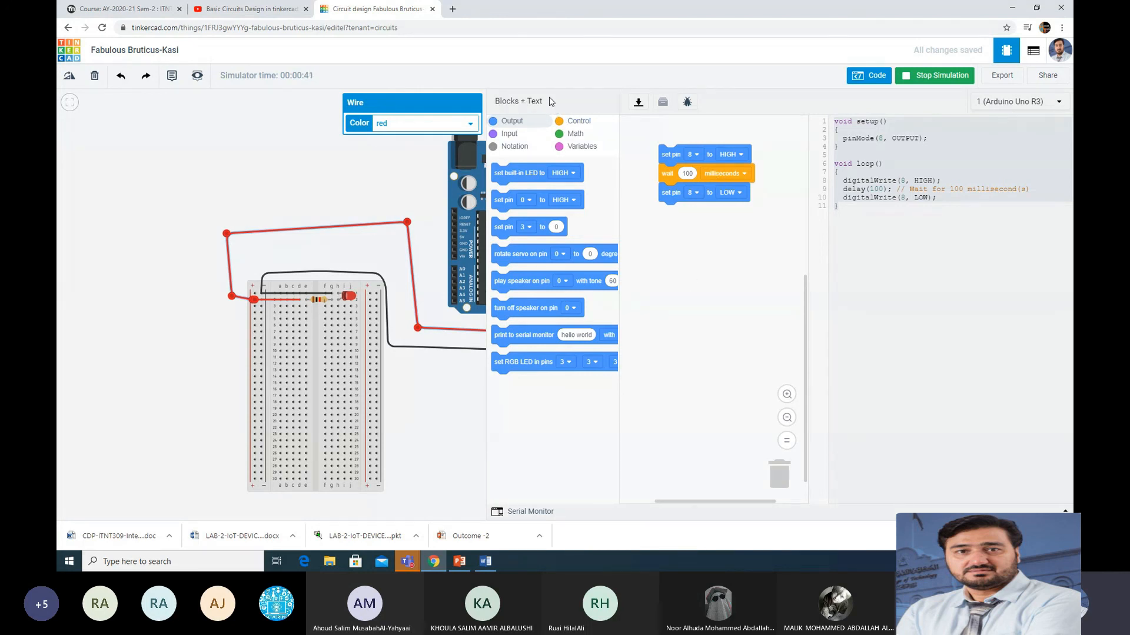
pyautogui.moveTo(948, 237); pyautogui.dragTo(829, 123)
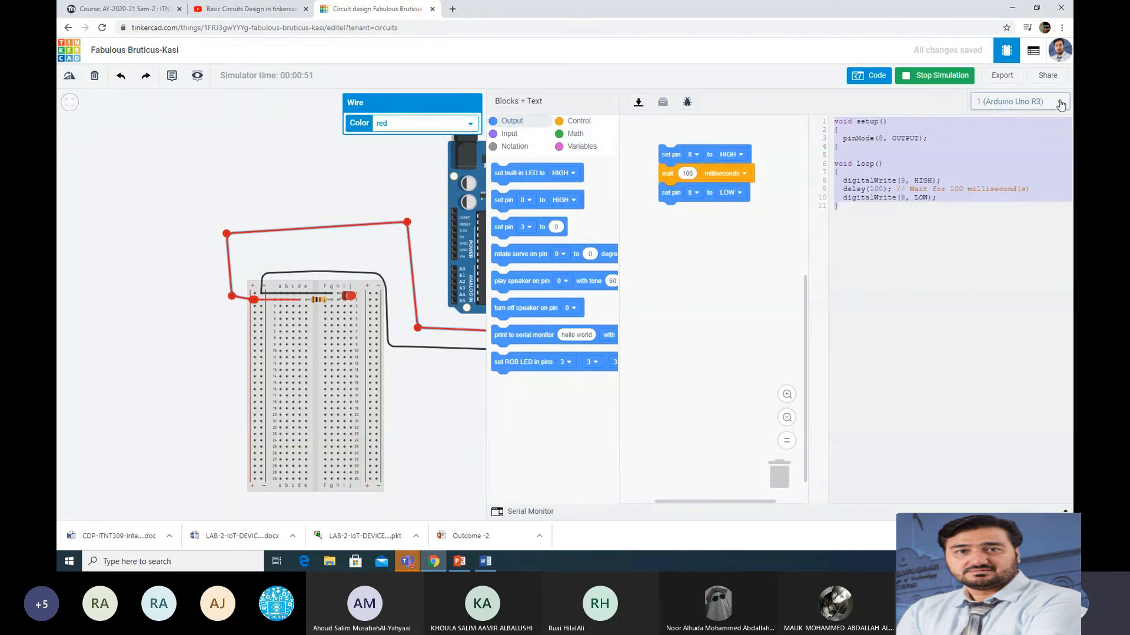
# - Download the Arduino code as an .ino file and close the code editor, leaving the simulation running
pyautogui.click(554, 104)
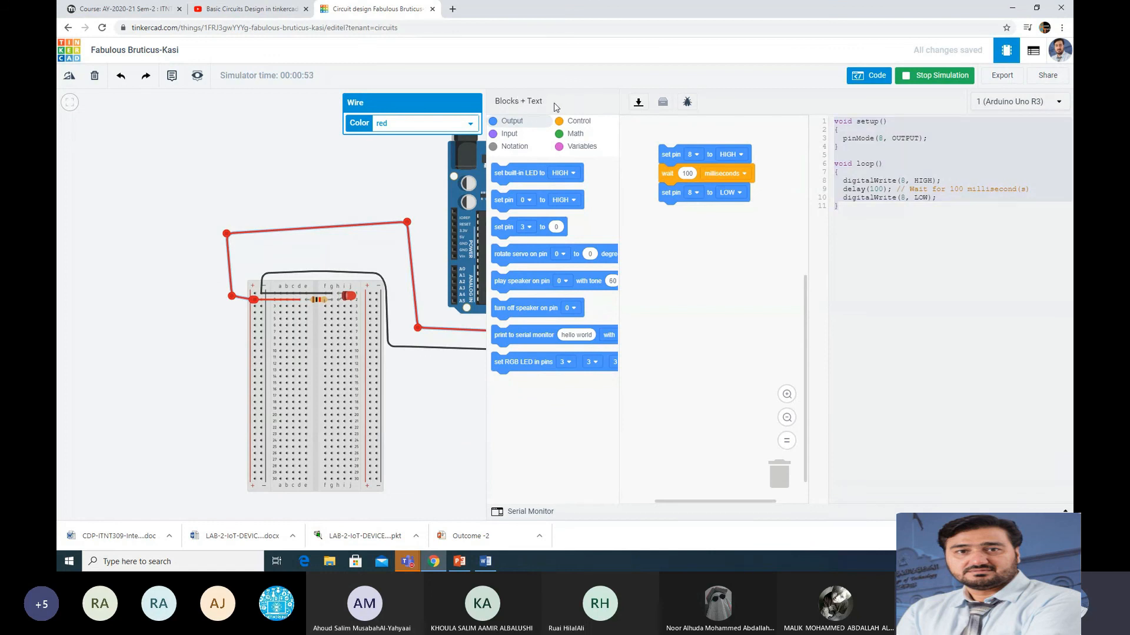
pyautogui.click(638, 103)
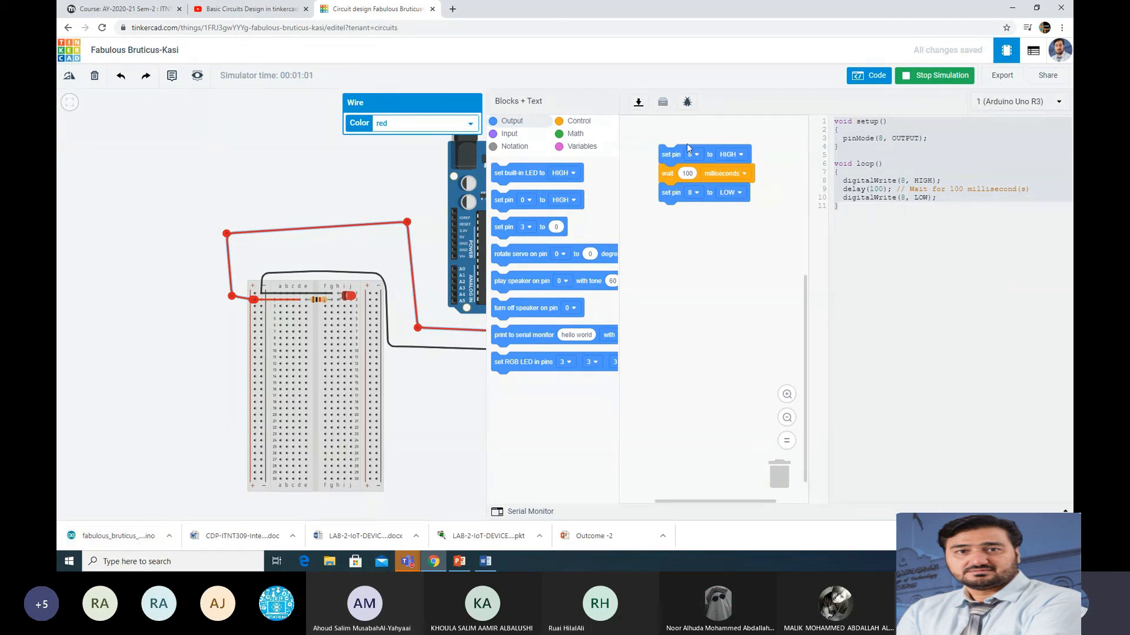
pyautogui.moveTo(925, 108); pyautogui.dragTo(968, 257)
pyautogui.click(923, 262)
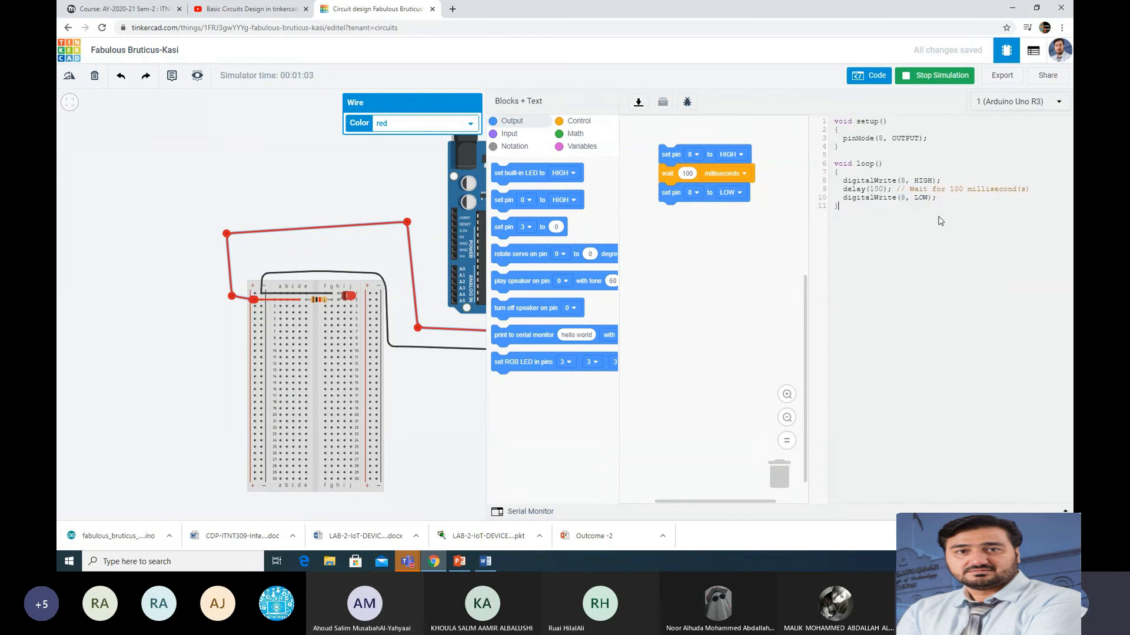
pyautogui.click(868, 77)
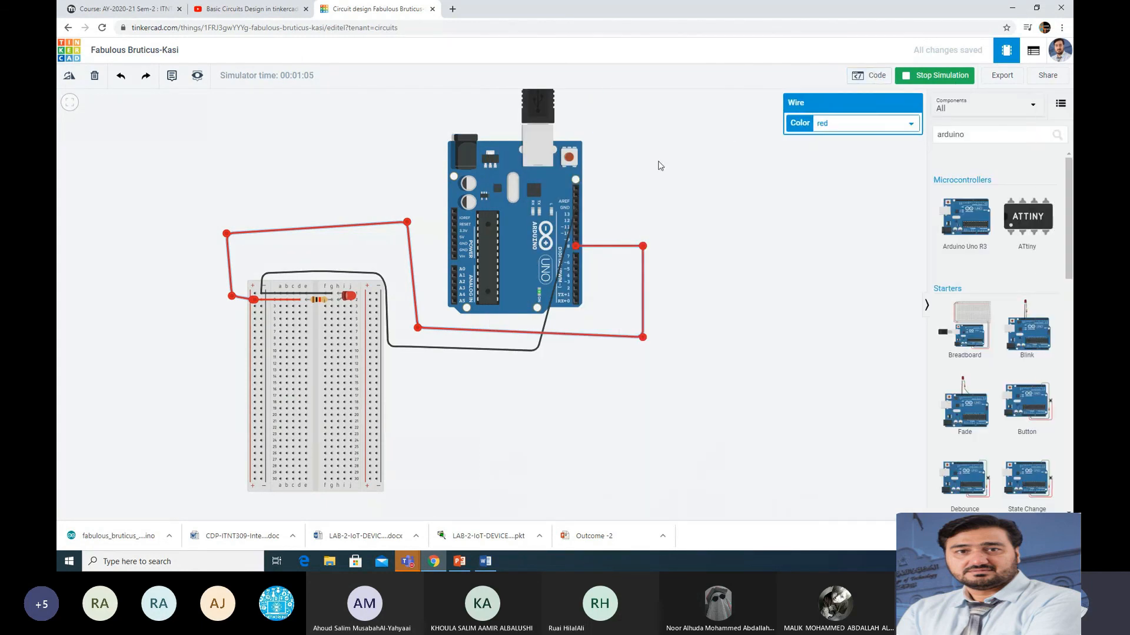